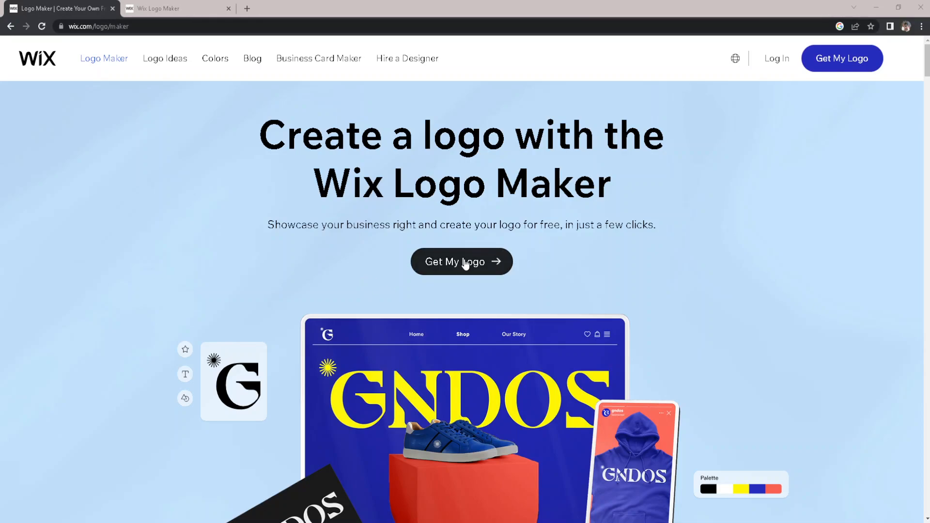
Enter the business name "Growmore Tech" and the tagline "tutorials at hand" in the logo maker and continue
click(162, 6)
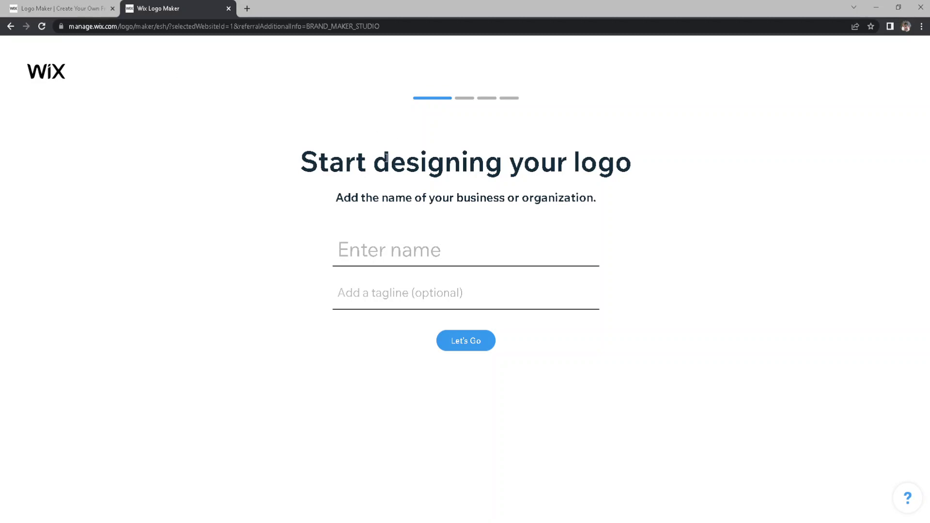
click(419, 257)
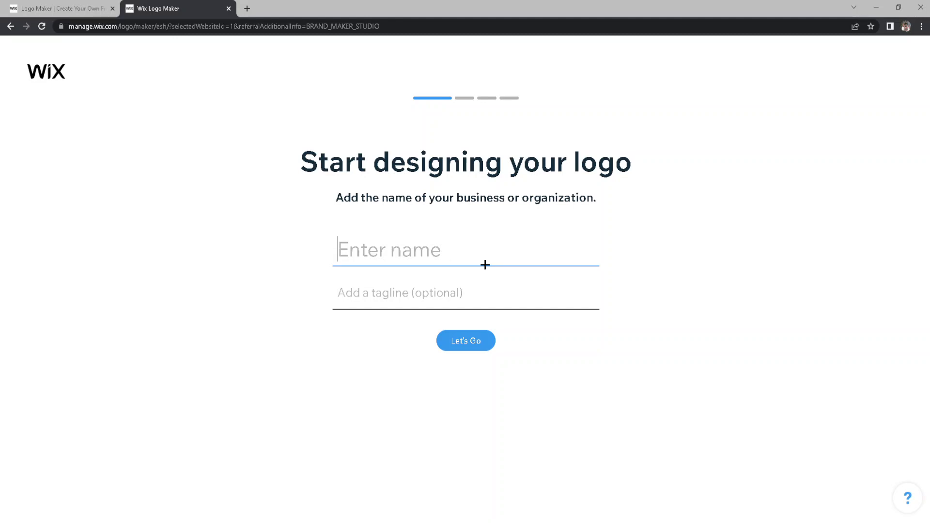
text(Growmore Tech)
click(456, 293)
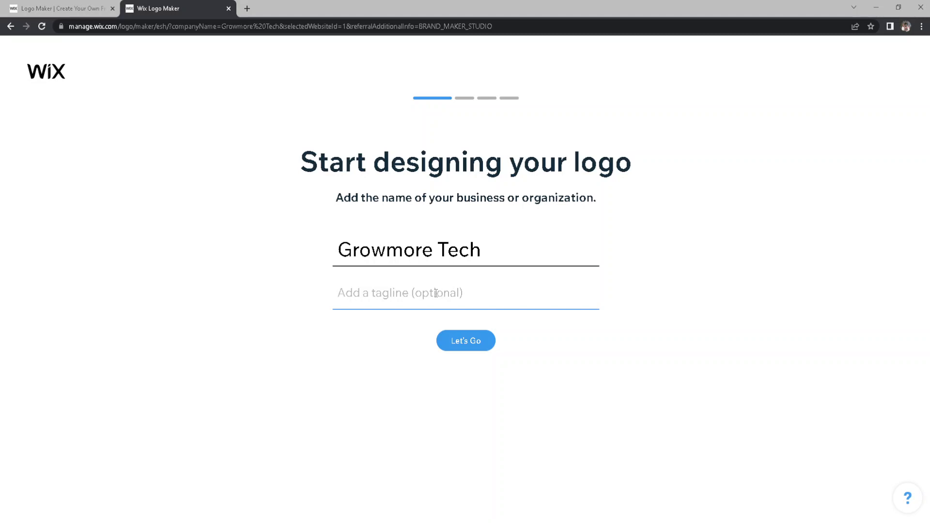
text(tut)
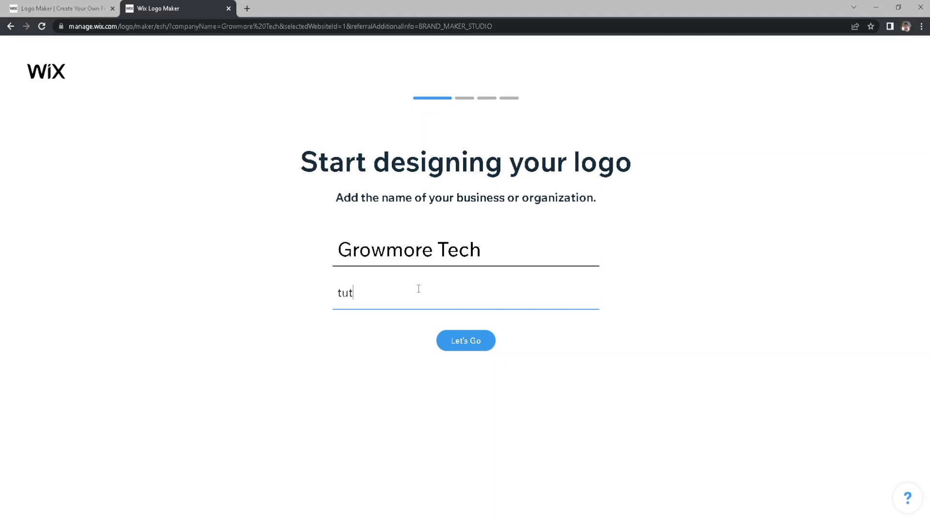
text(orials at hand)
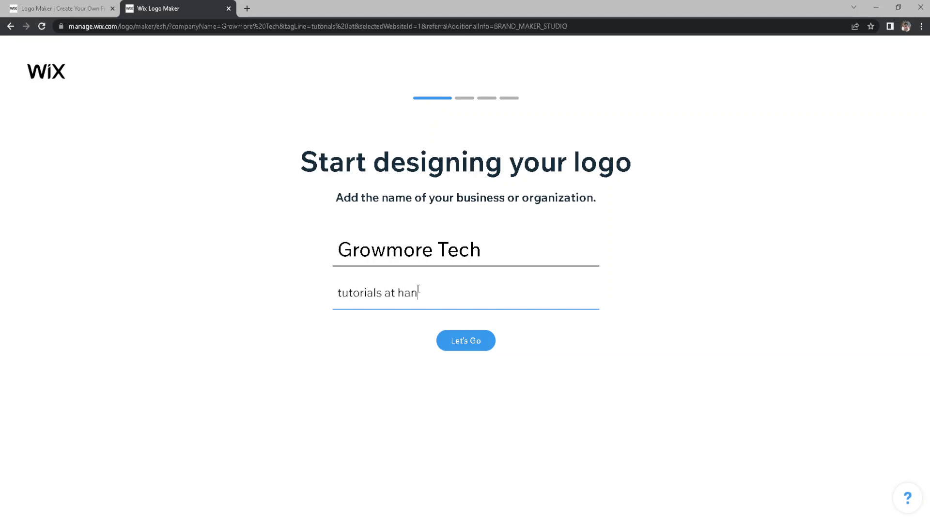
click(465, 344)
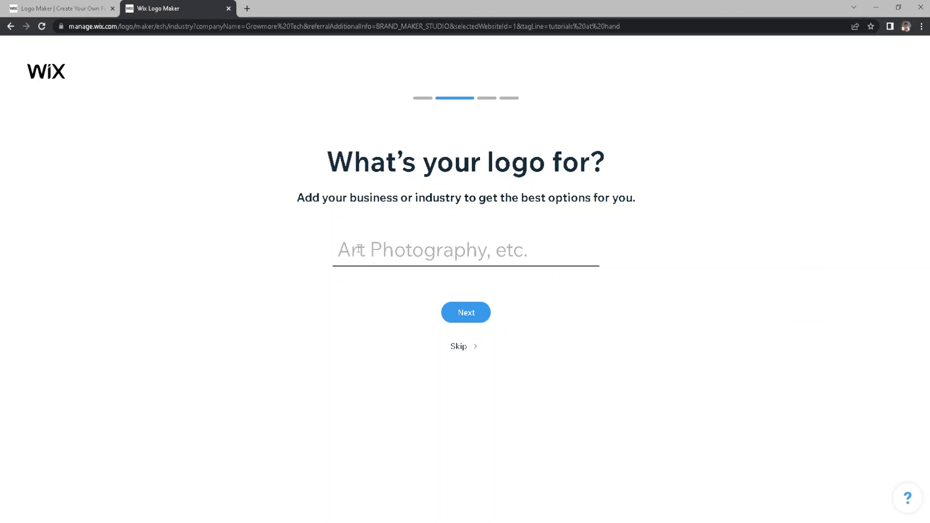
Set the logo's industry to YouTube Educational Channel and continue
click(449, 258)
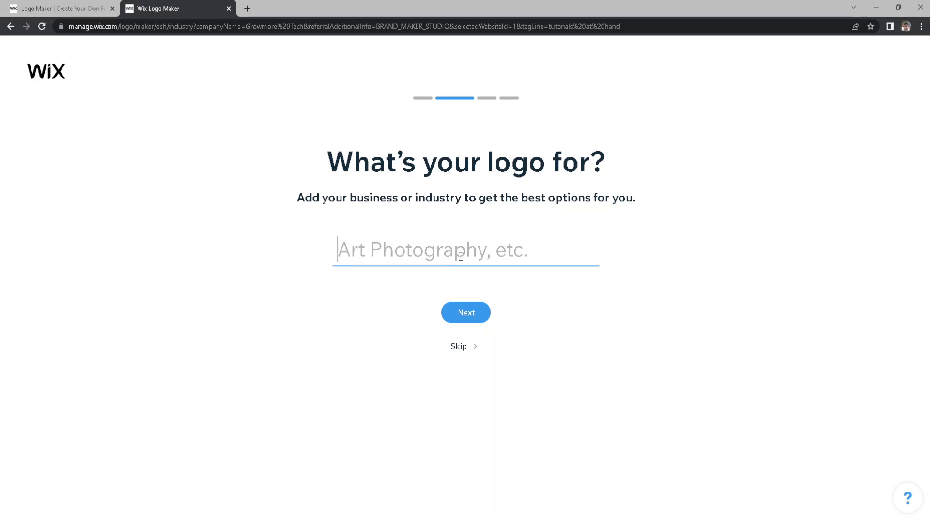
text(youtube)
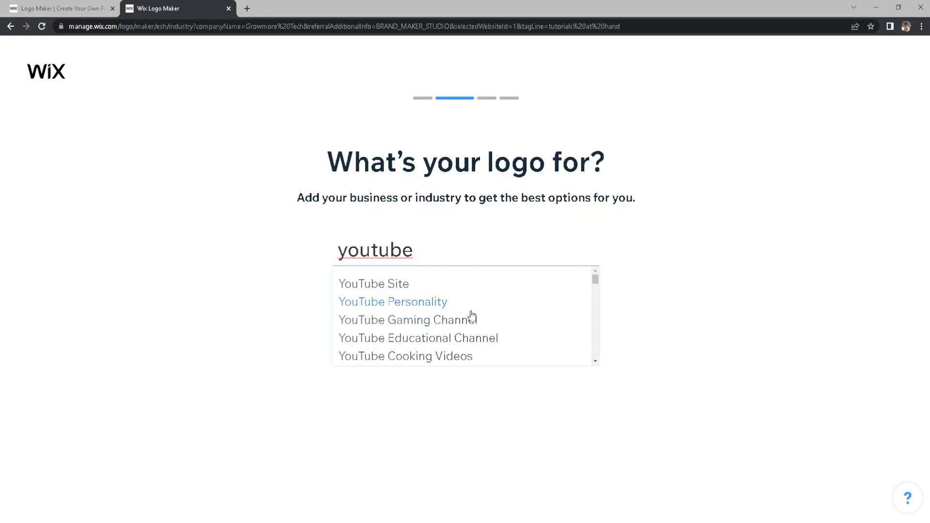
click(453, 340)
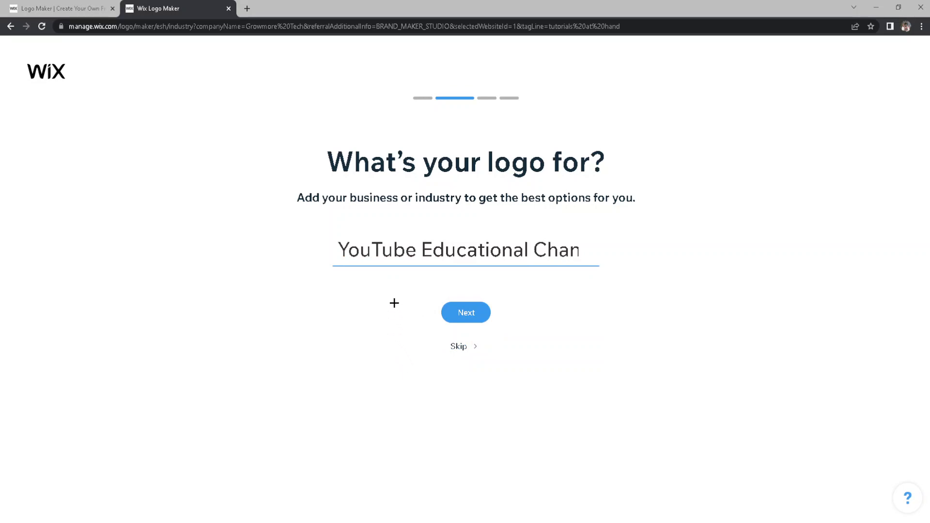
click(463, 317)
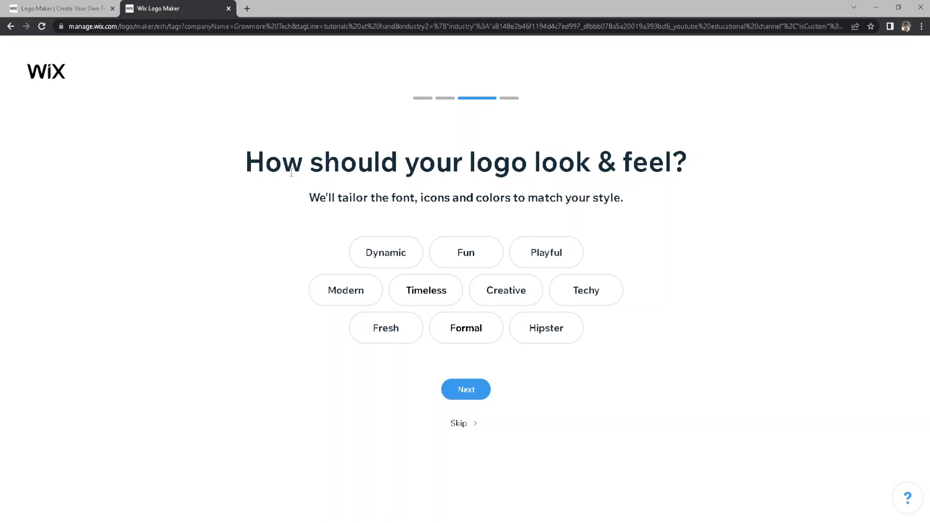
Choose Modern, Formal and Techy as the logo's look and feel and continue
click(346, 288)
click(475, 333)
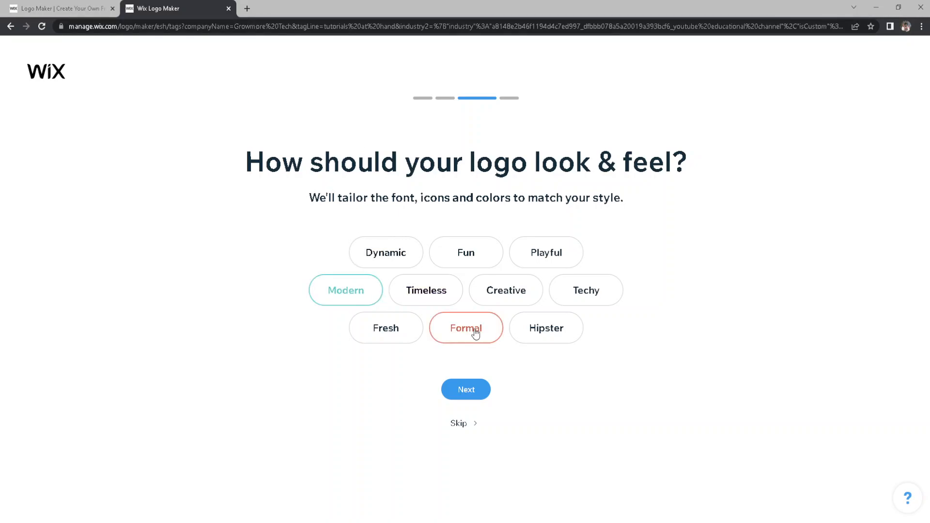
click(575, 293)
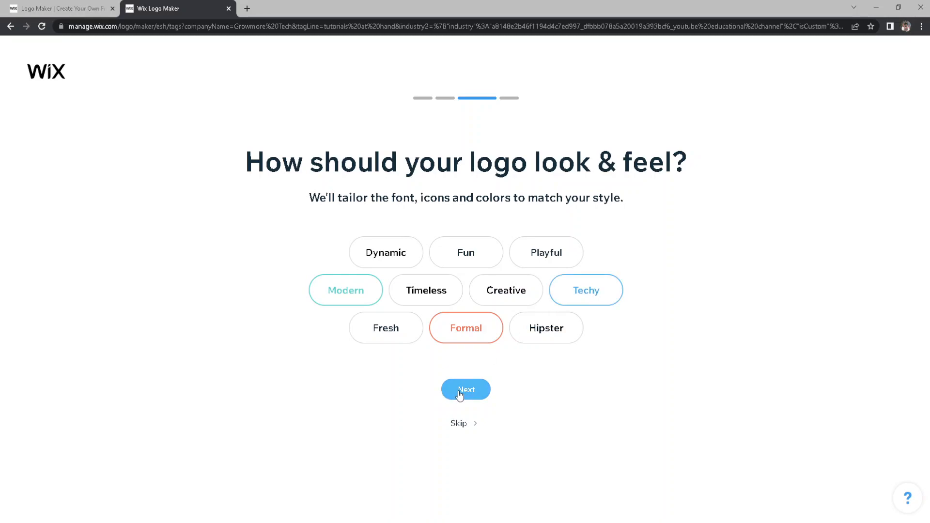
click(460, 395)
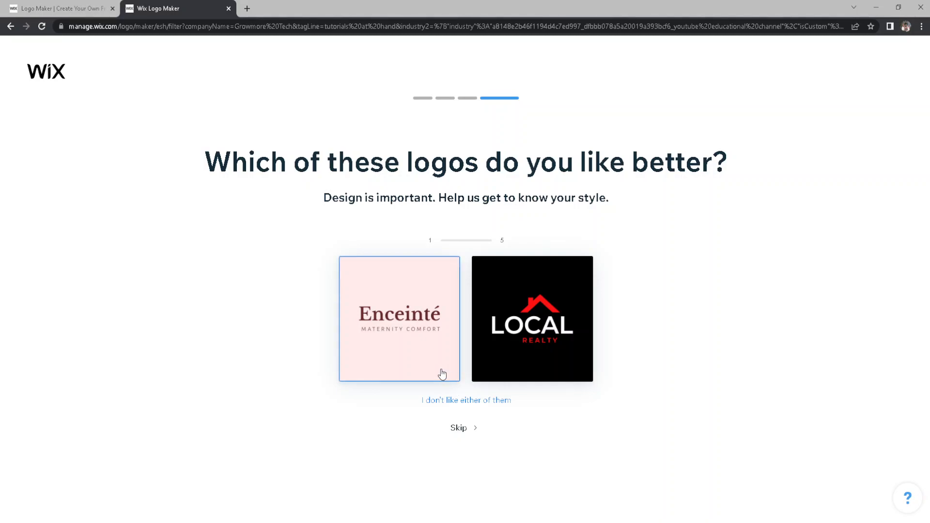
Pick the Local Realty, Farron, Asurient, Skybeam Technology and Little Tribe Tours samples as the preferred logo styles
click(511, 319)
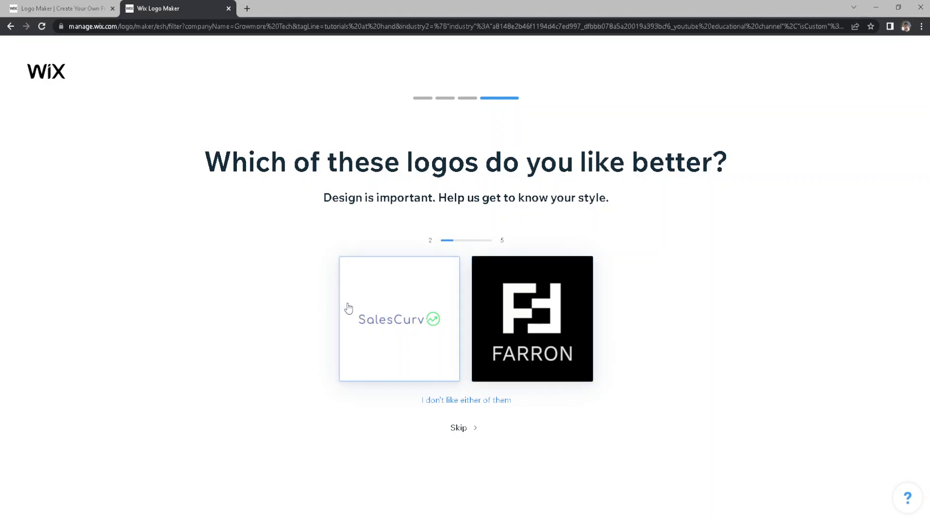
click(524, 317)
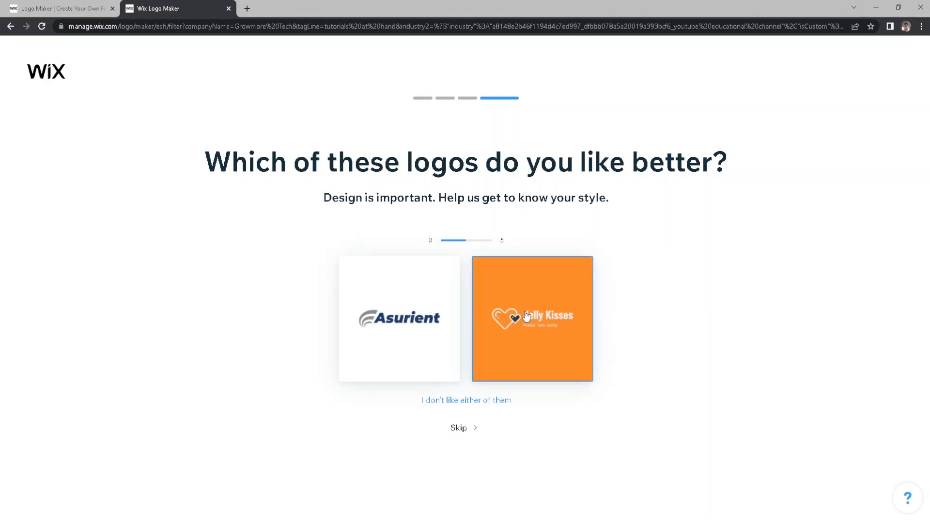
click(392, 320)
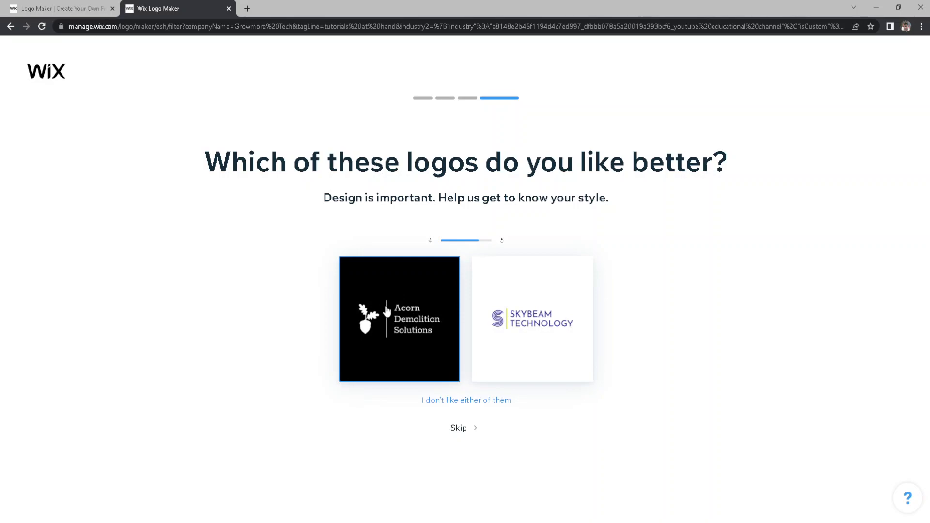
click(506, 309)
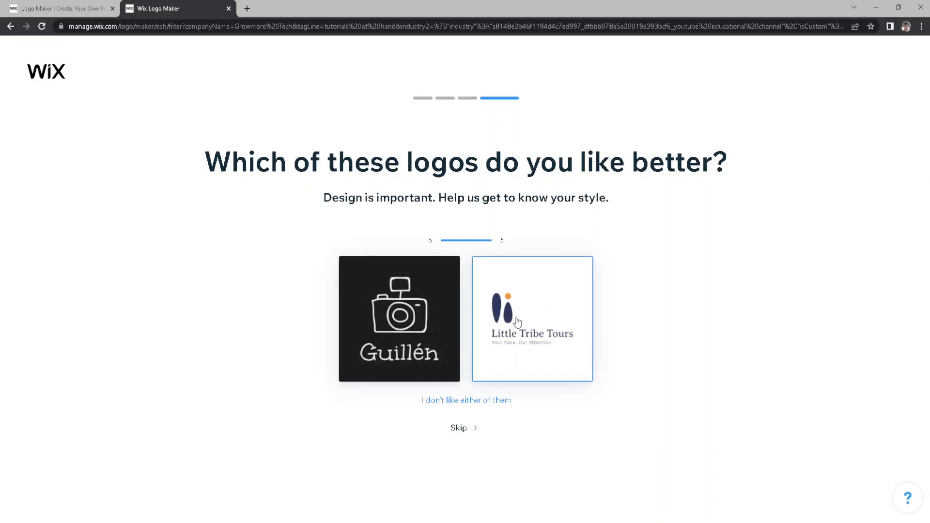
click(527, 313)
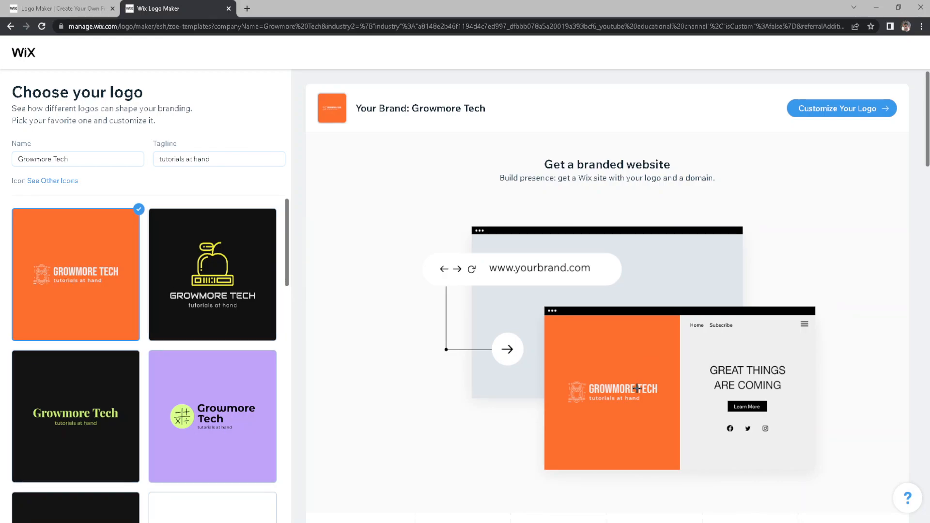
Choose the navy logo design with the grey folded icon and pink name, and open it for customization
scroll(651, 367, down, 2)
scroll(650, 366, up, 1)
scroll(650, 367, down, 8)
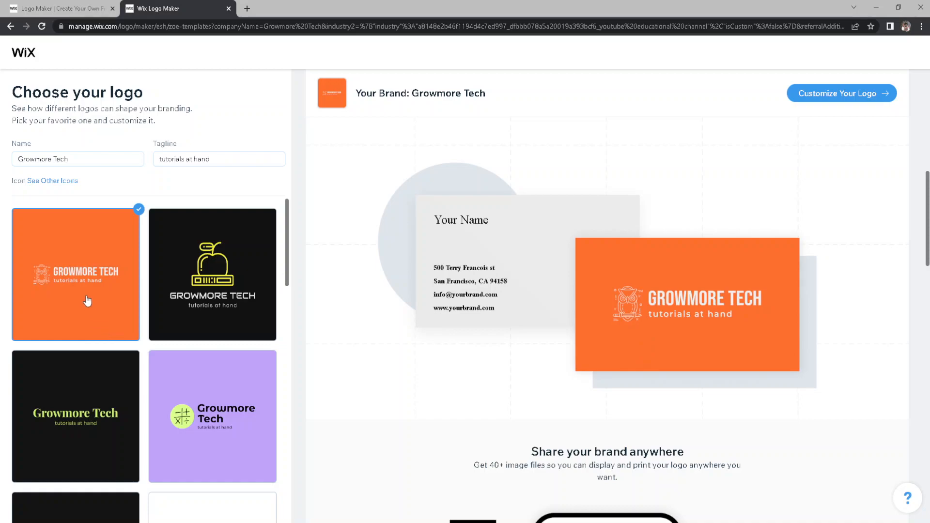
scroll(90, 297, down, 1)
scroll(94, 293, up, 1)
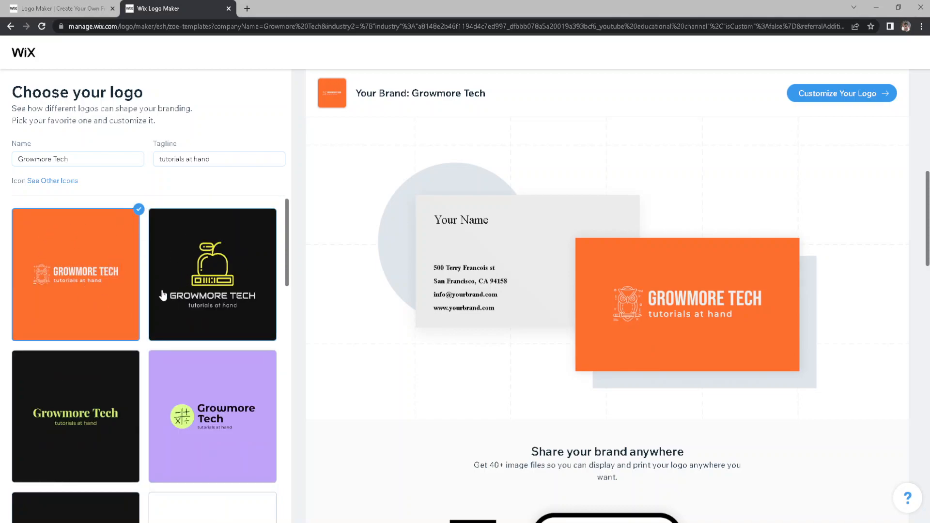
scroll(125, 308, down, 4)
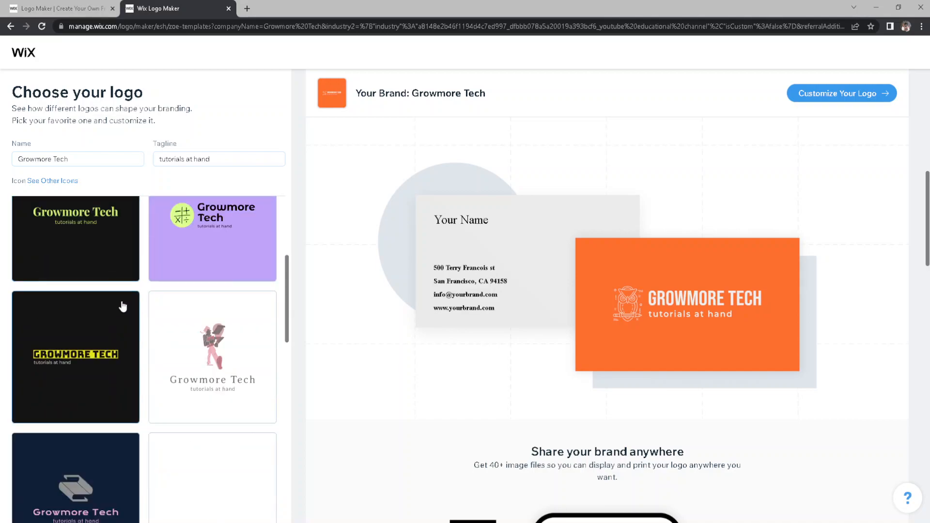
scroll(122, 306, down, 3)
scroll(123, 305, down, 1)
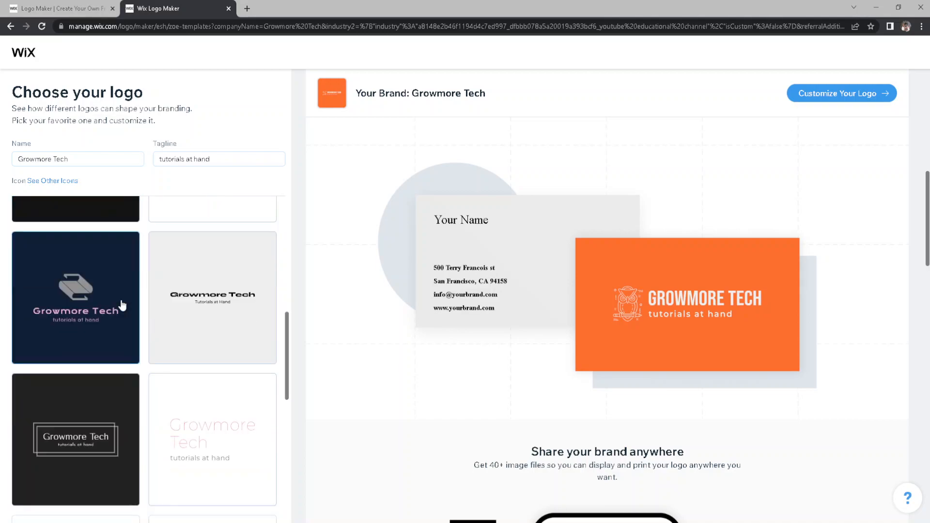
click(68, 297)
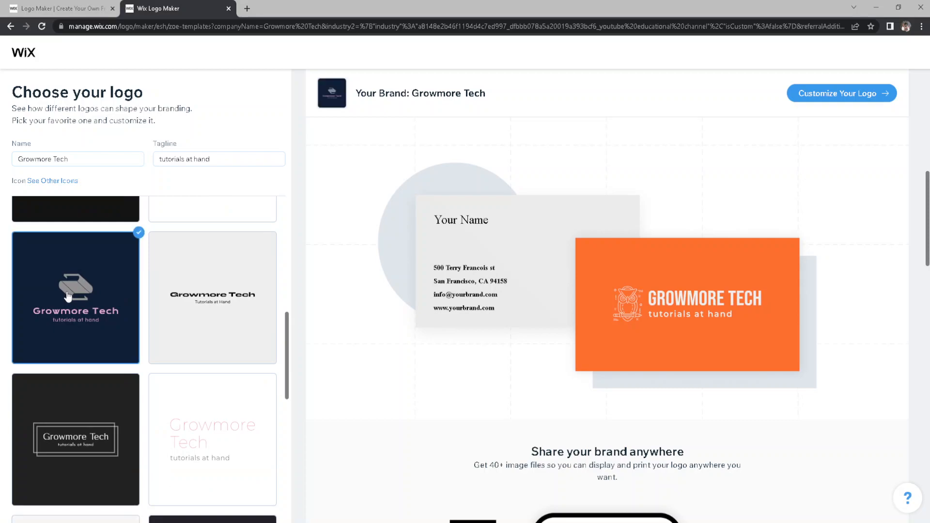
scroll(701, 312, up, 8)
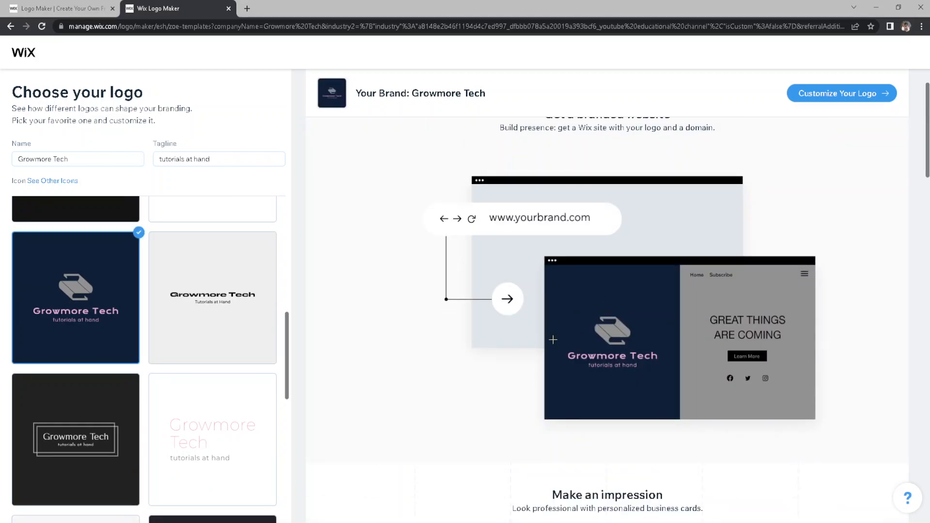
click(872, 99)
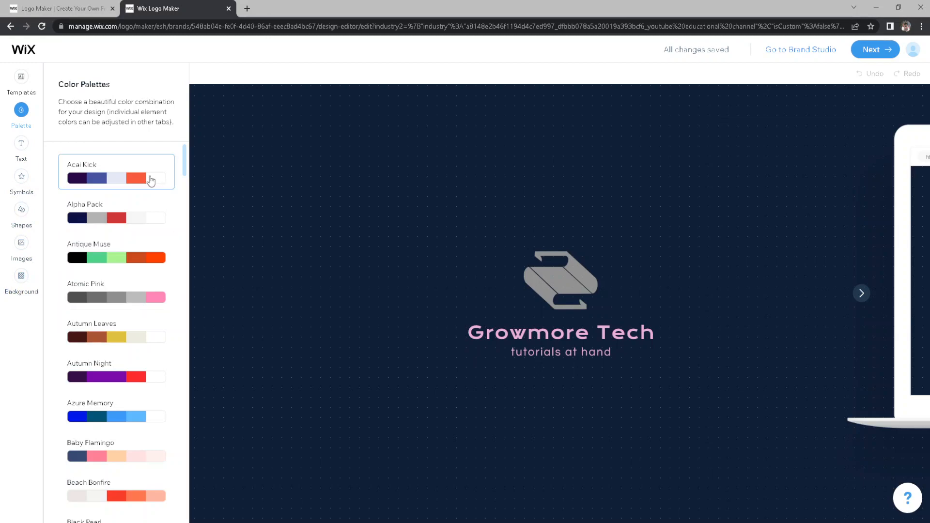
Set the fill color of the business name "Growmore Tech" to red #E50909
click(527, 332)
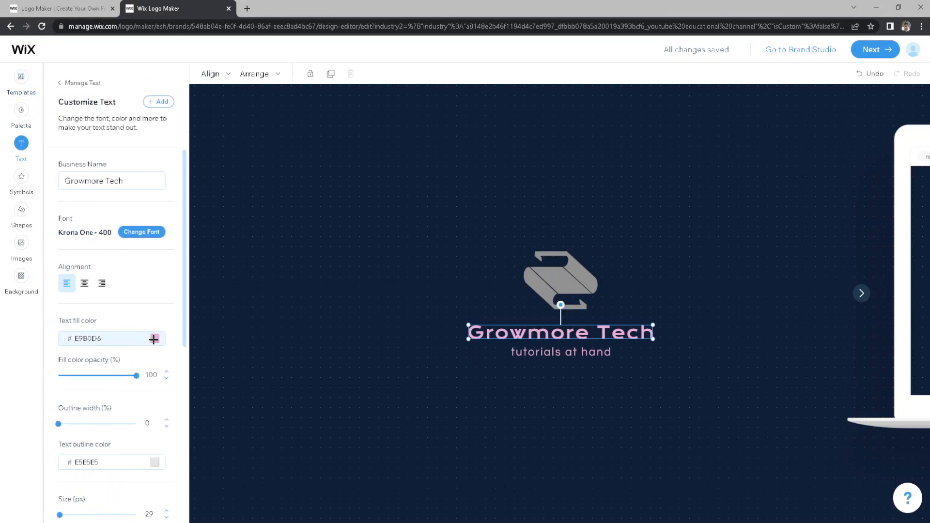
click(155, 336)
drag(182, 329, 165, 331)
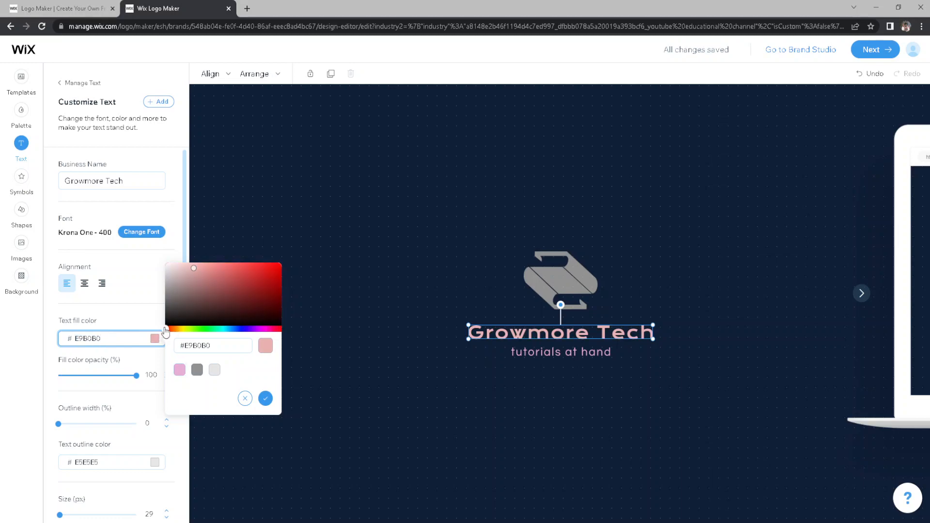
click(263, 261)
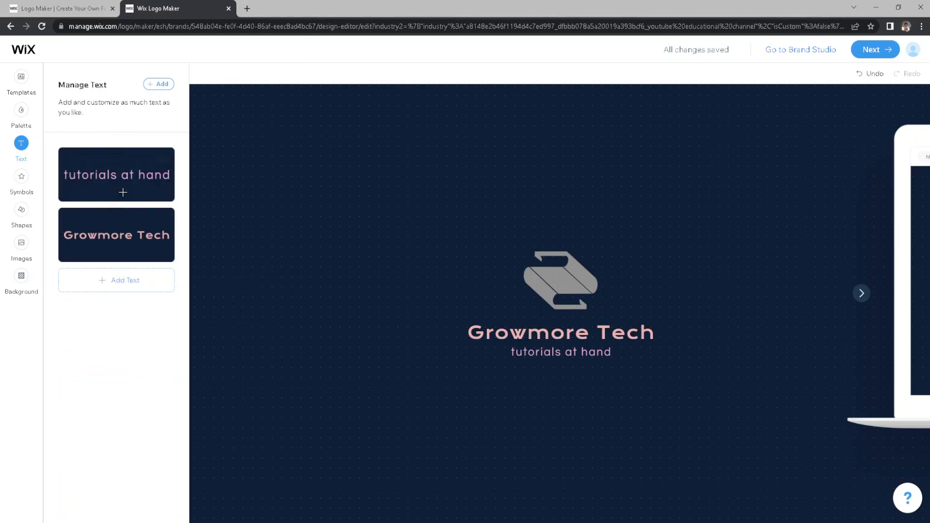
click(575, 335)
click(146, 249)
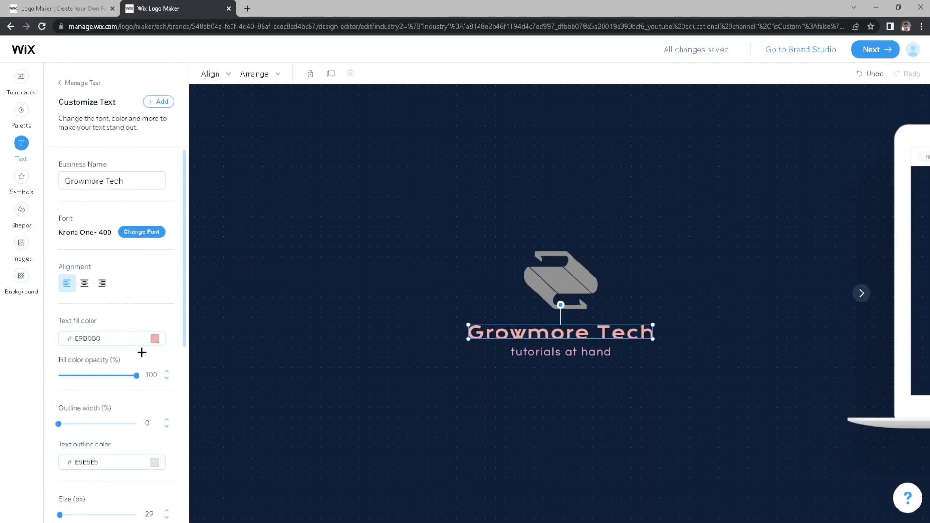
click(155, 338)
click(275, 269)
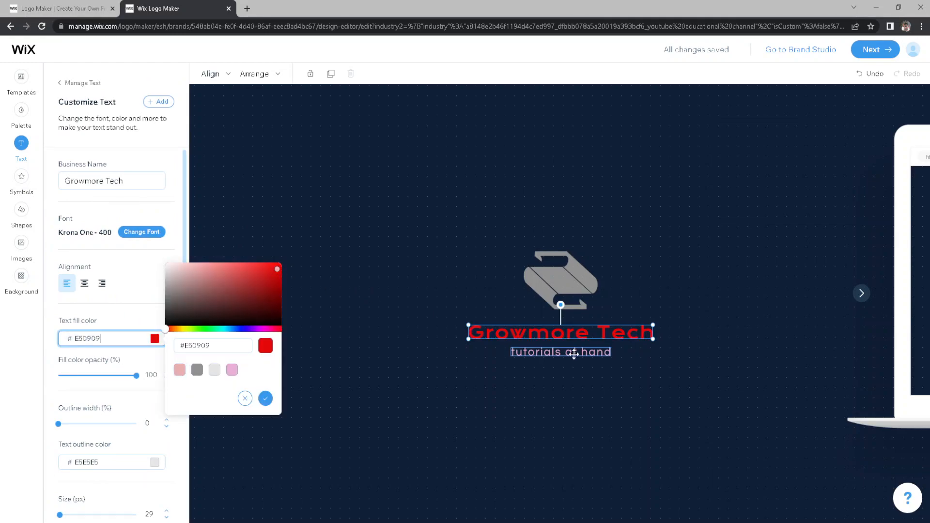
Set the fill color of the tagline "tutorials at hand" to light grey #E5E5E5
click(572, 352)
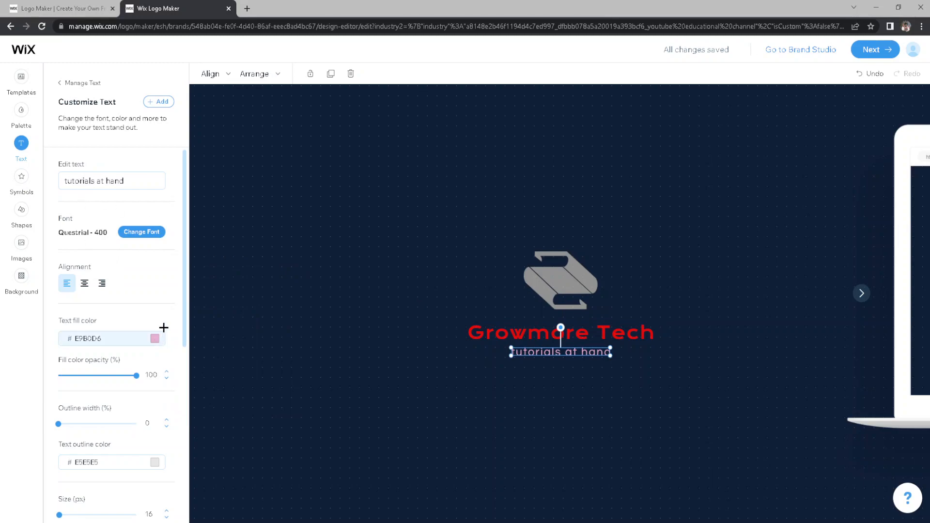
click(156, 338)
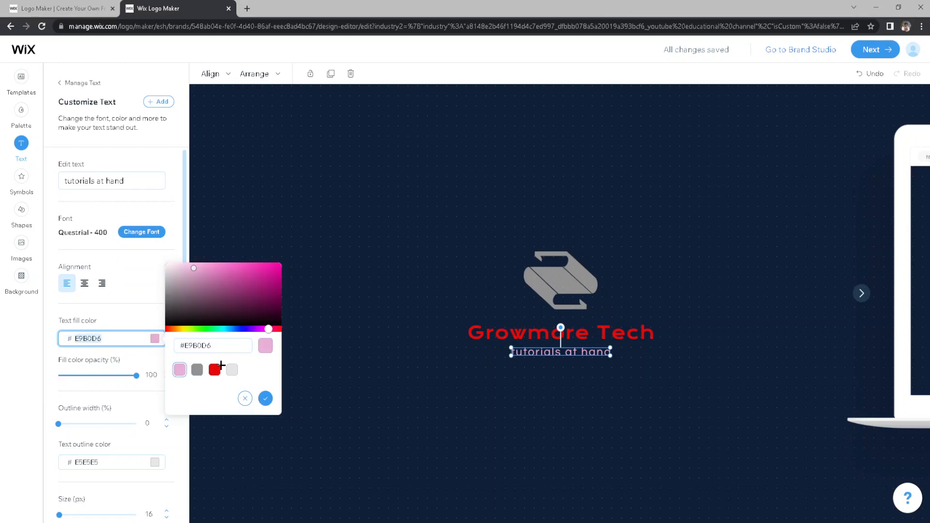
click(188, 275)
click(167, 265)
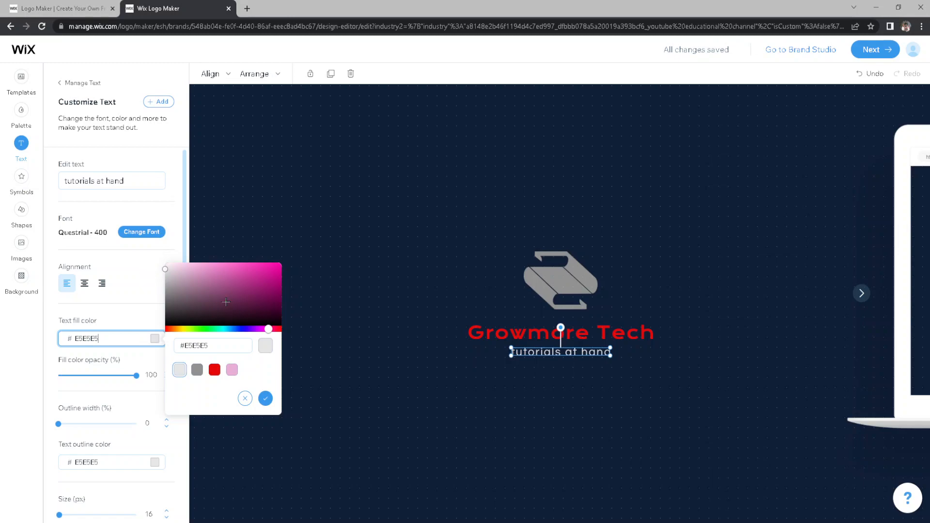
click(636, 401)
Change the business name's font to Lato - 700 and recenter it between the icon and the tagline
click(536, 330)
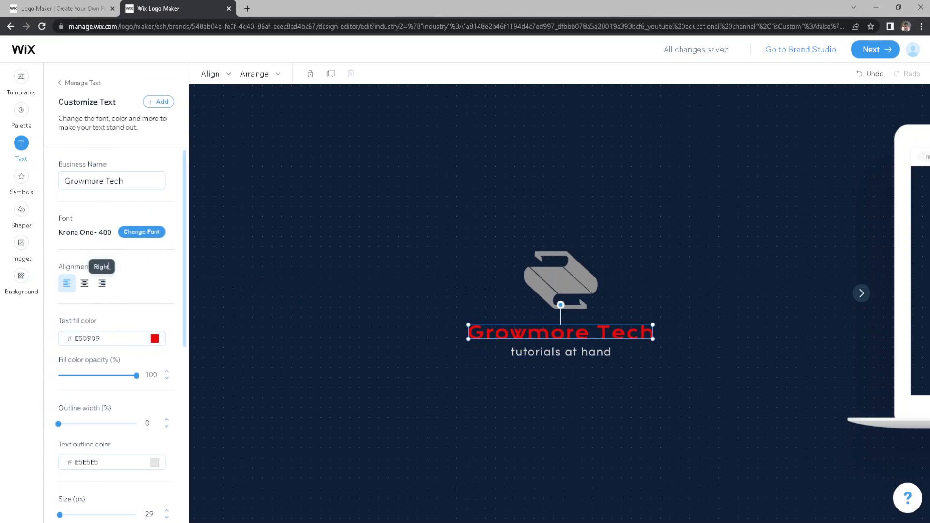
click(141, 232)
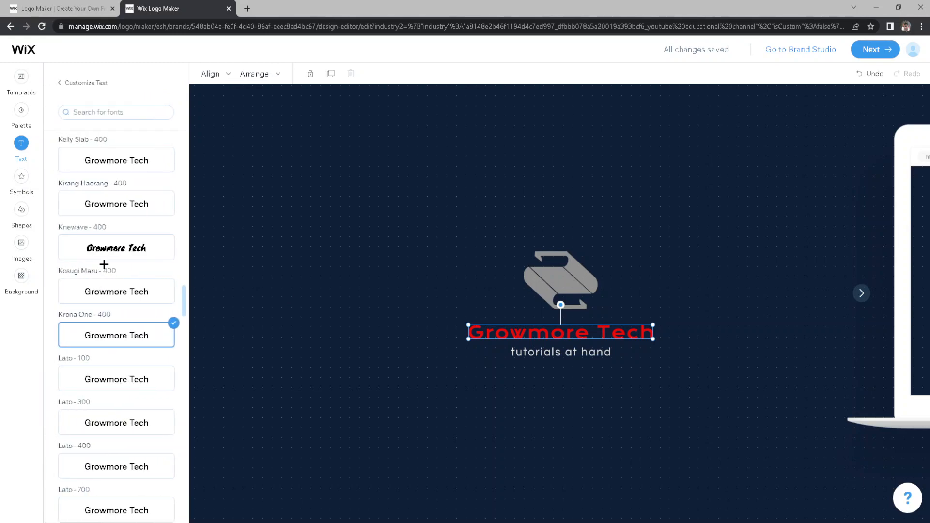
click(122, 169)
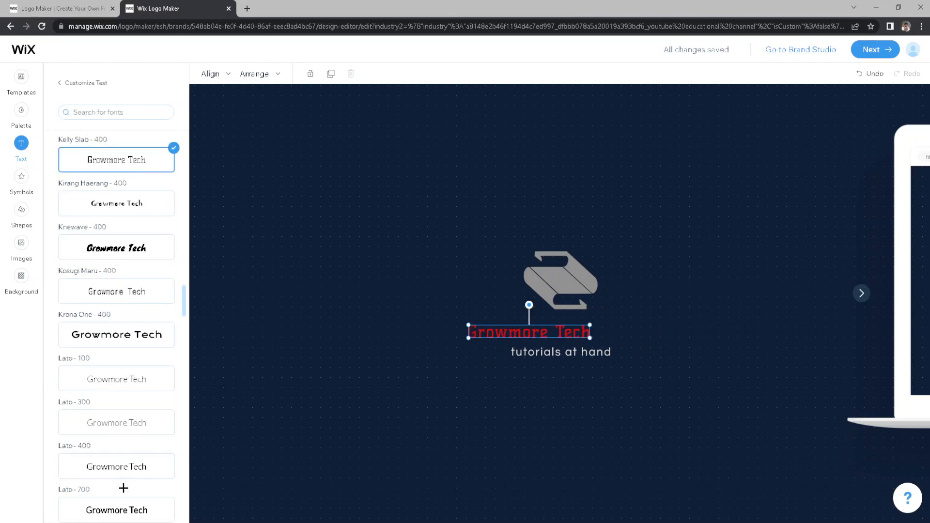
click(119, 508)
click(396, 417)
drag(573, 328, 596, 328)
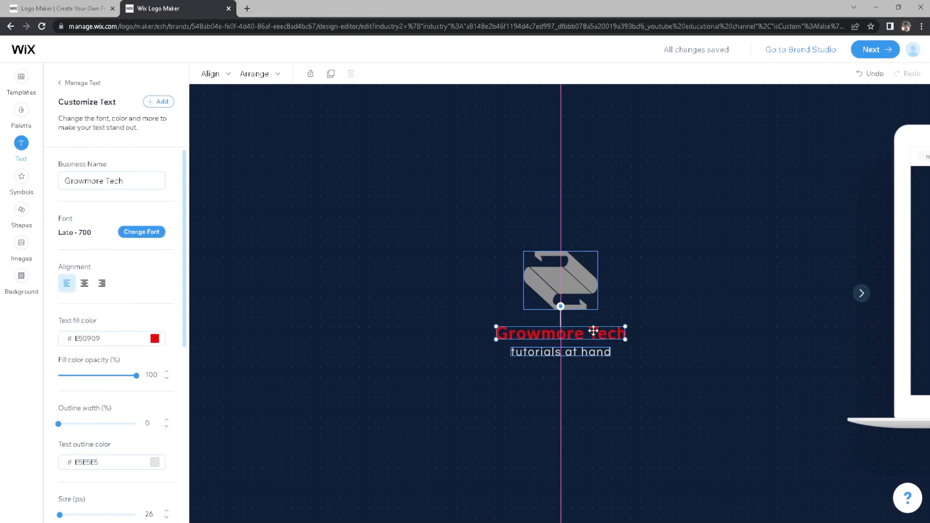
click(710, 296)
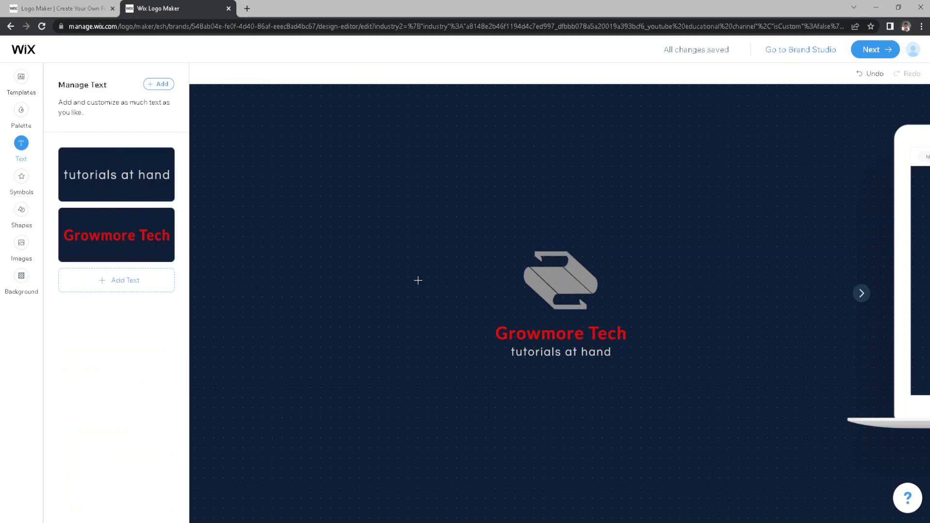
Replace the folded icon with the laptop-and-gear icon found by searching the icon library for "computer"
click(572, 284)
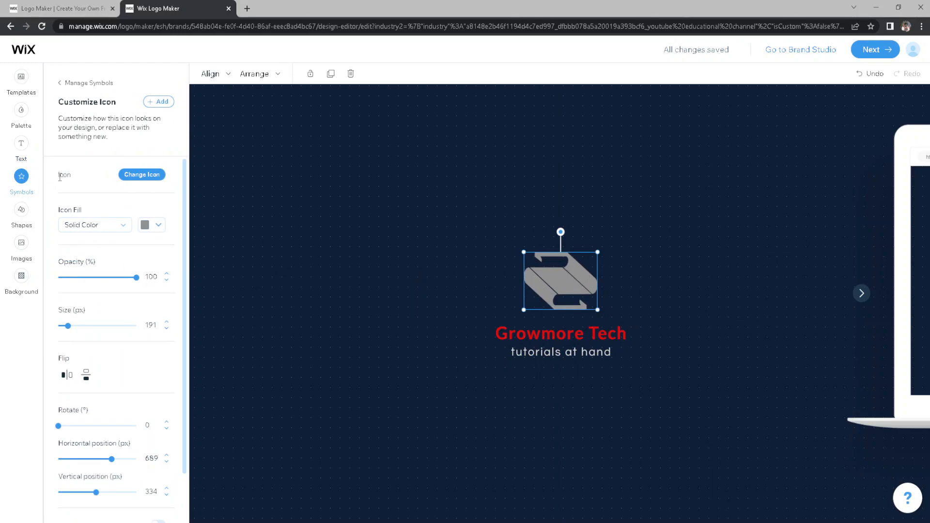
click(142, 175)
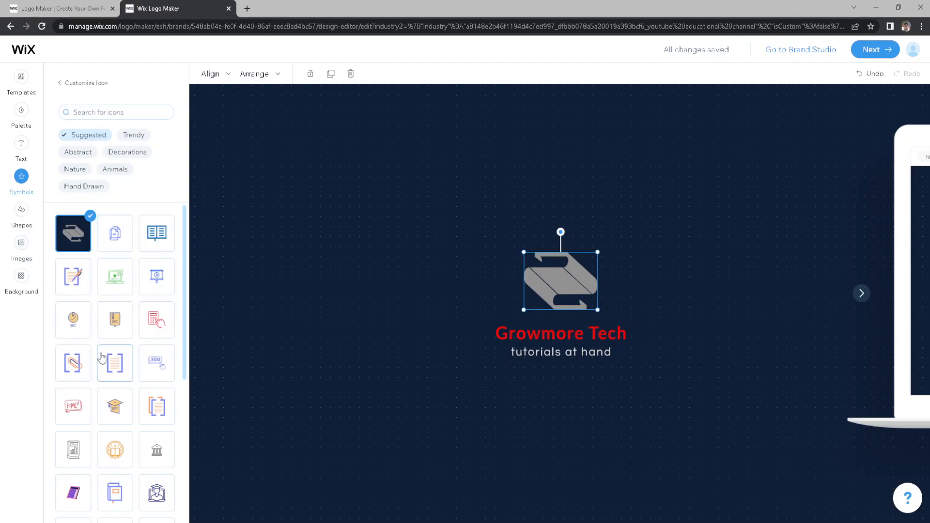
click(88, 112)
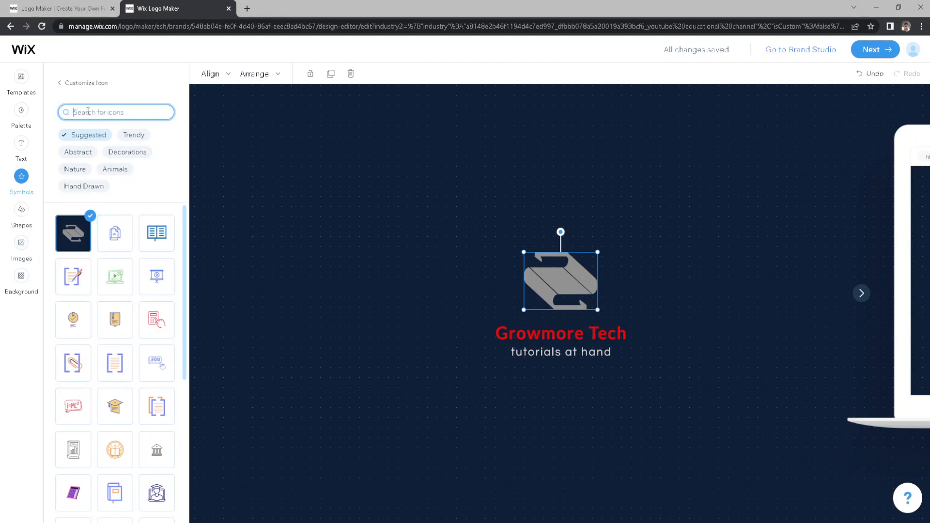
text(computer)
key(Return)
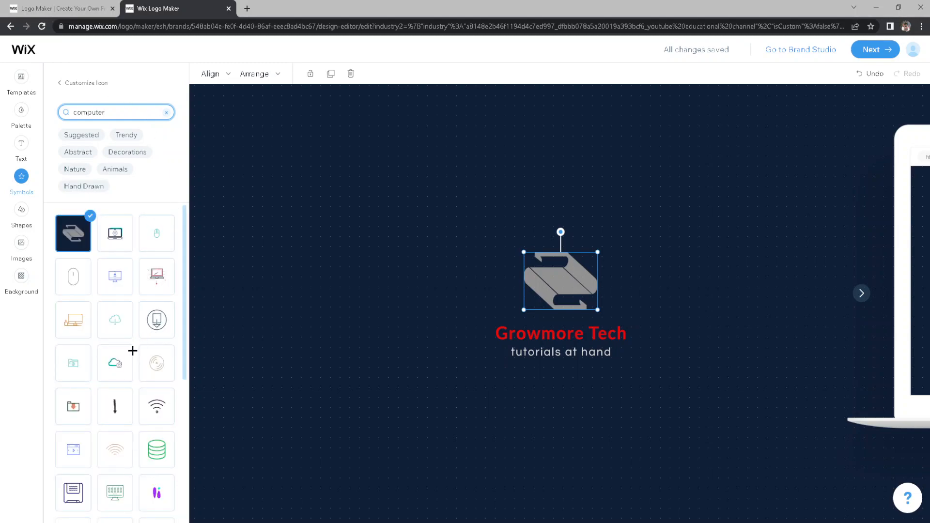
click(120, 240)
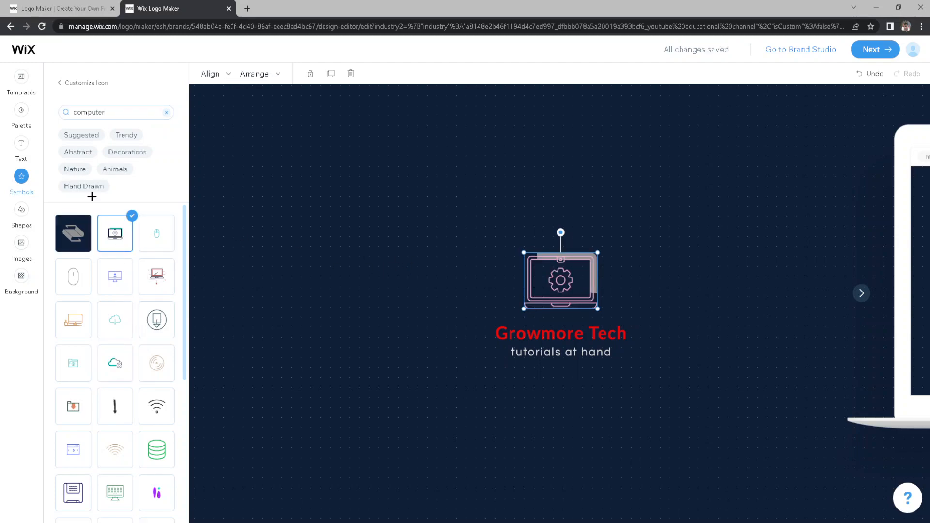
click(63, 83)
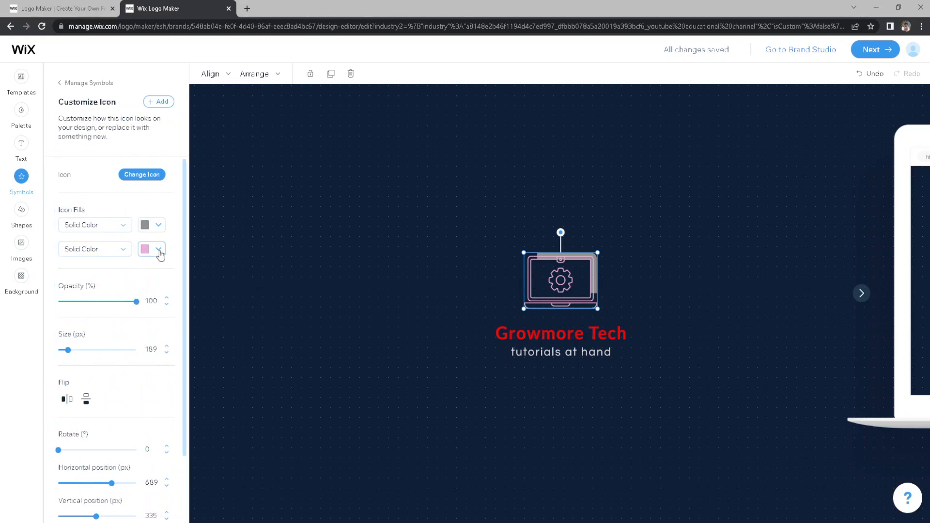
Change the laptop icon's pink fill to white
click(158, 249)
drag(186, 201, 167, 169)
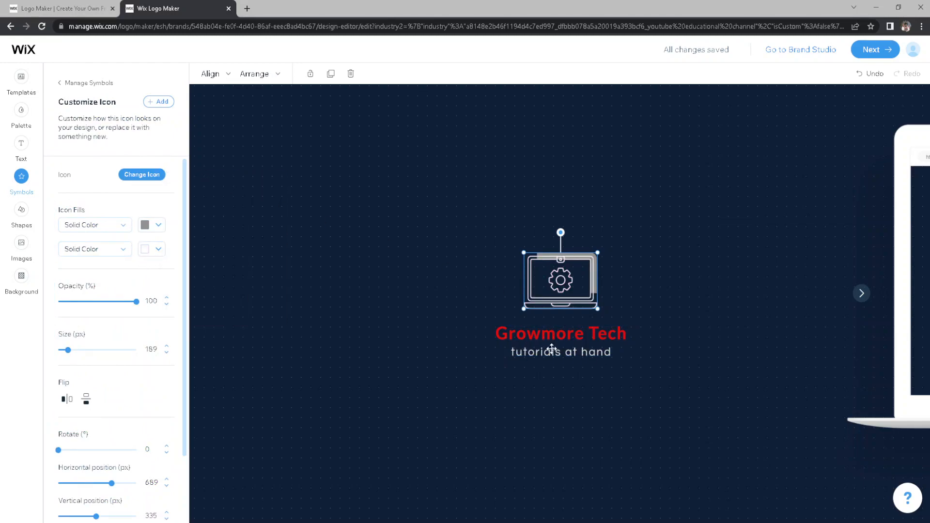
click(659, 377)
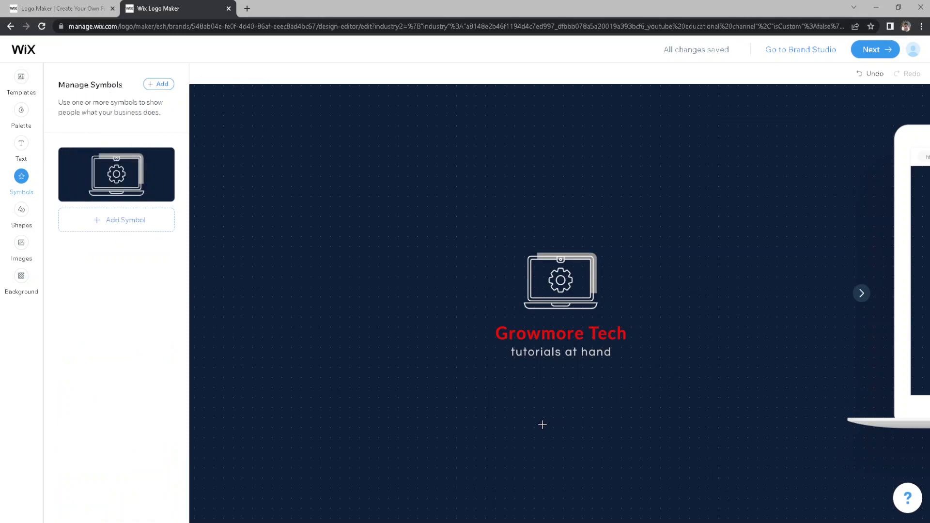
Add a wide diamond shape about 280 px wide and 138 px high, centered over the laptop icon, and enable its blur
click(21, 209)
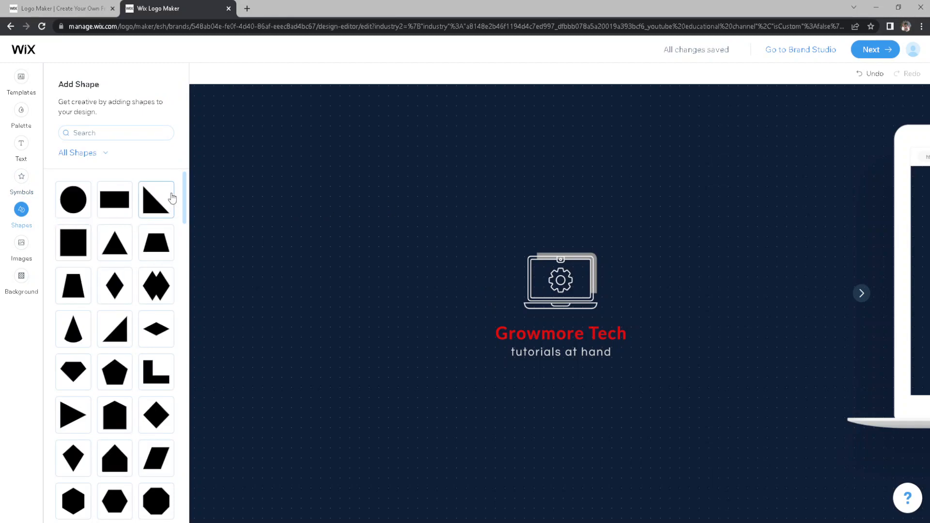
click(153, 333)
drag(566, 303, 514, 287)
drag(465, 245, 565, 272)
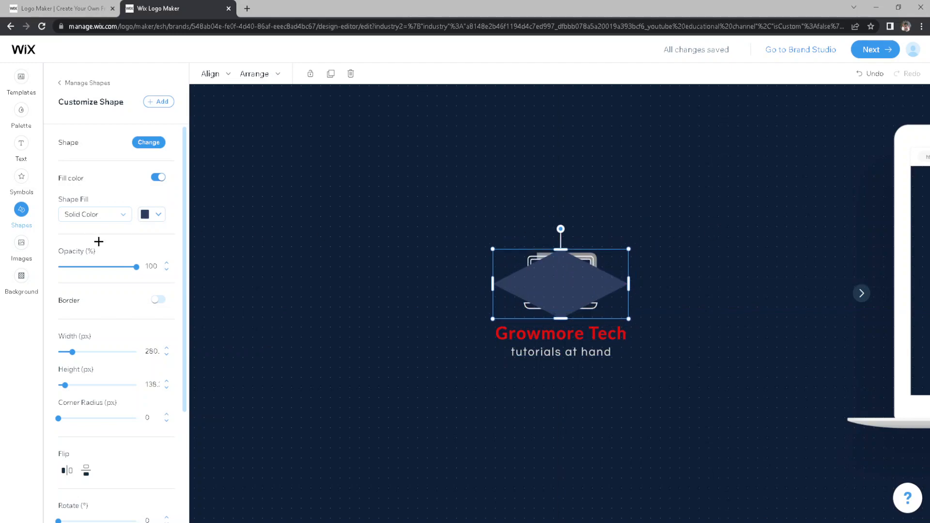
scroll(105, 237, down, 3)
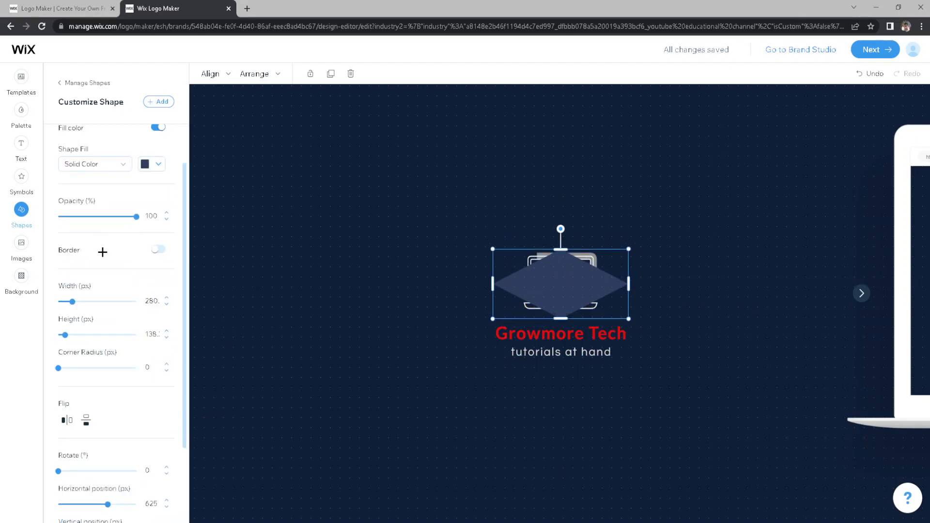
click(156, 506)
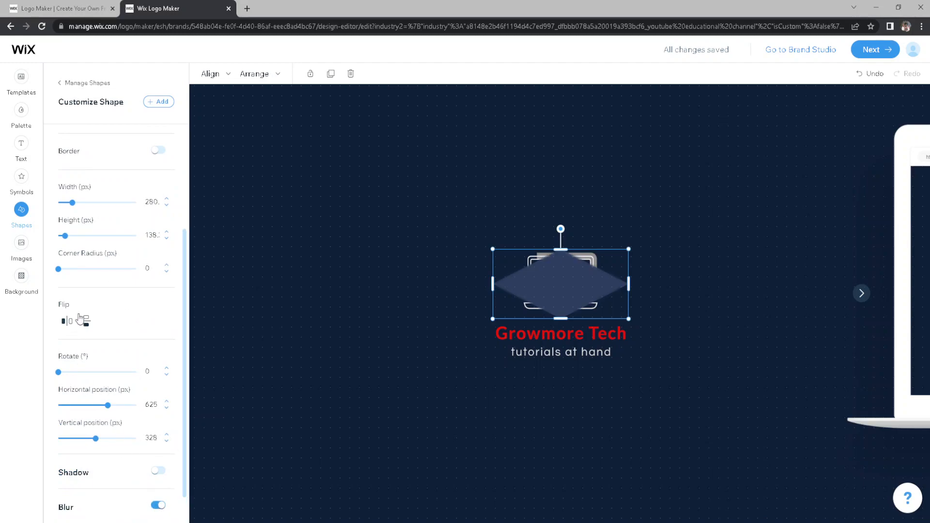
Move the diamond backward behind the laptop icon and nudge the icon slightly down within it
right_click(518, 265)
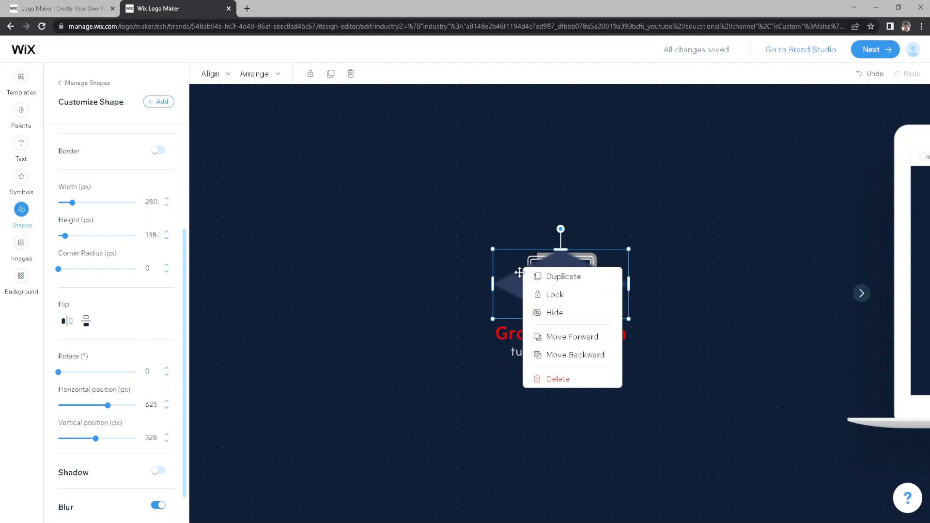
click(566, 354)
drag(590, 253, 594, 254)
click(725, 208)
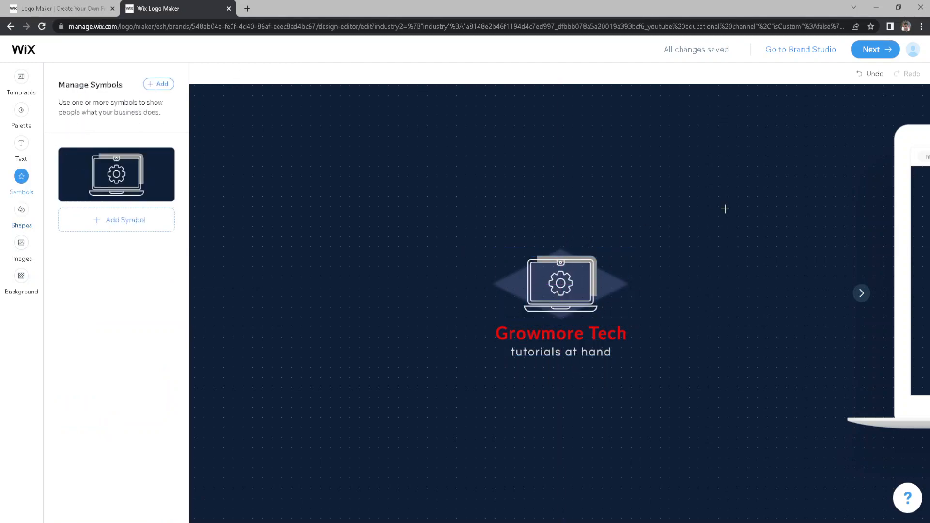
Set the diamond shape's fill color to grey #929292
click(620, 284)
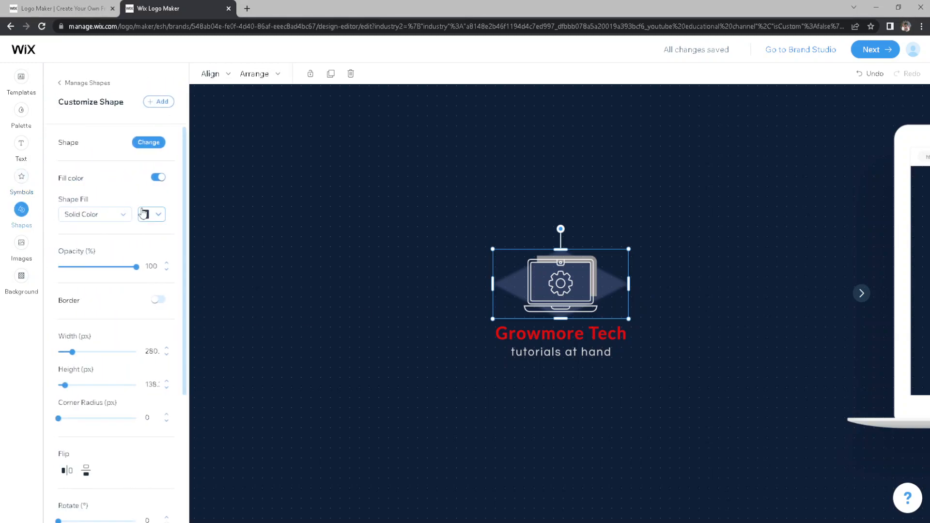
click(149, 216)
click(271, 247)
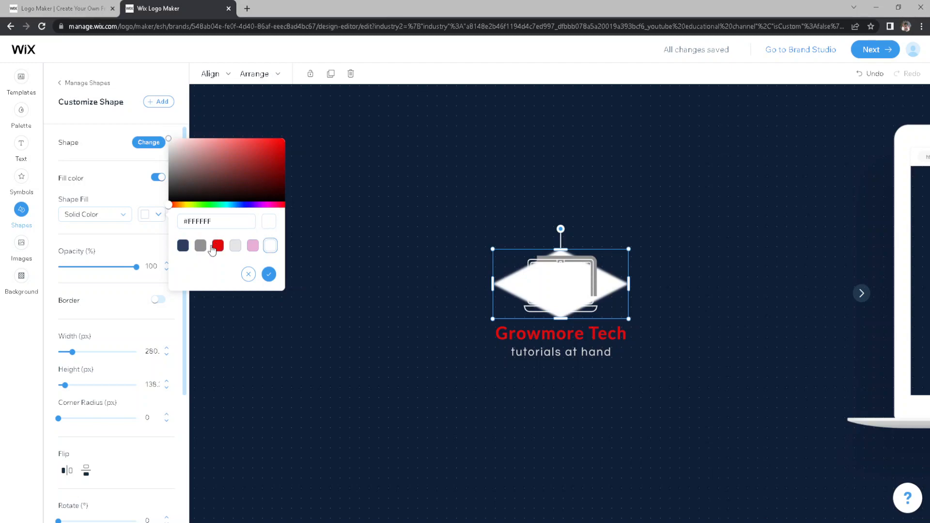
click(198, 248)
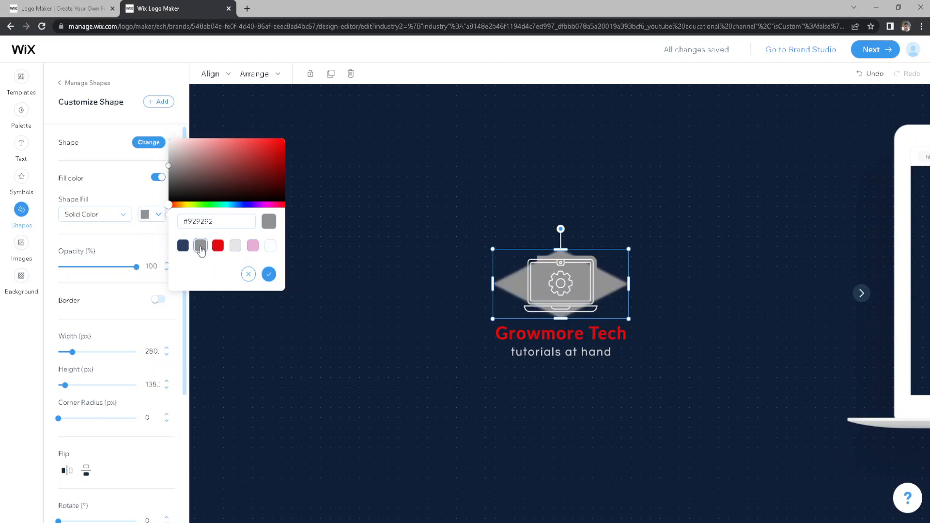
click(435, 207)
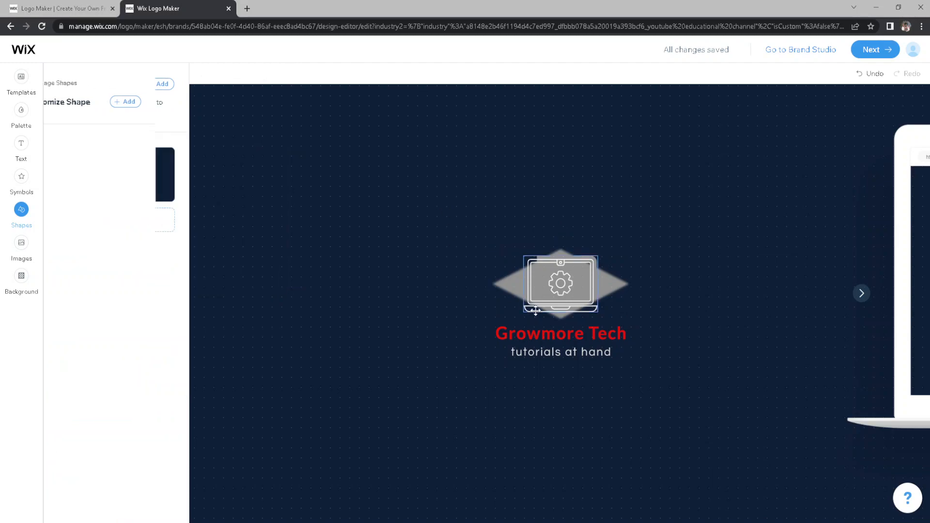
Try to move the grey diamond further backward and shift it slightly sideways
right_click(509, 285)
click(550, 371)
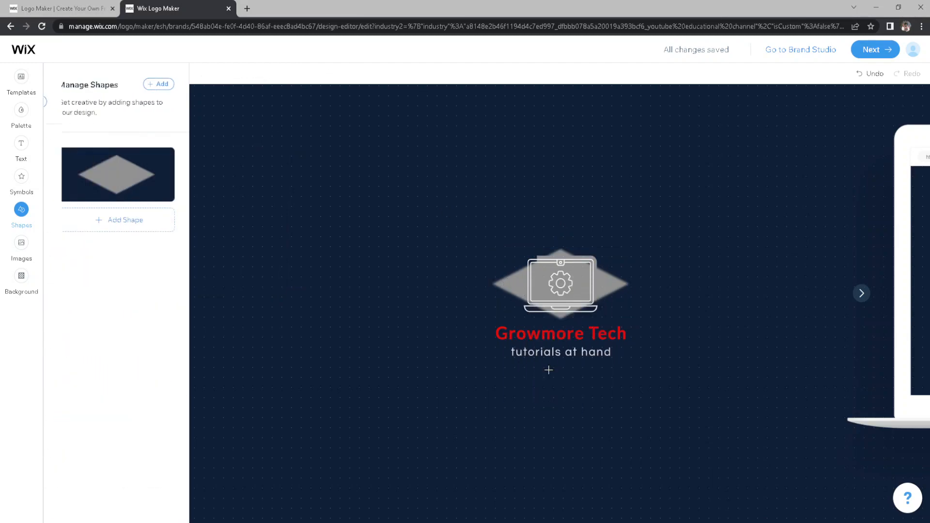
click(595, 305)
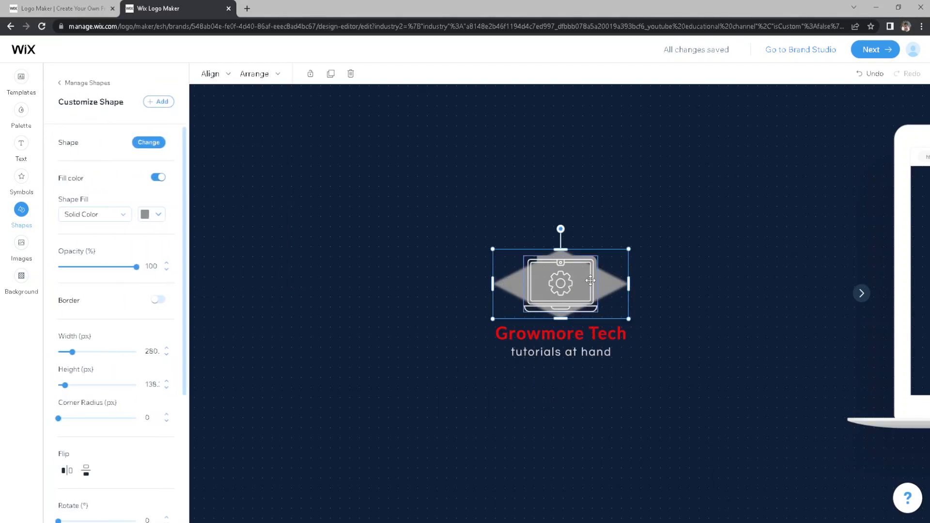
click(639, 276)
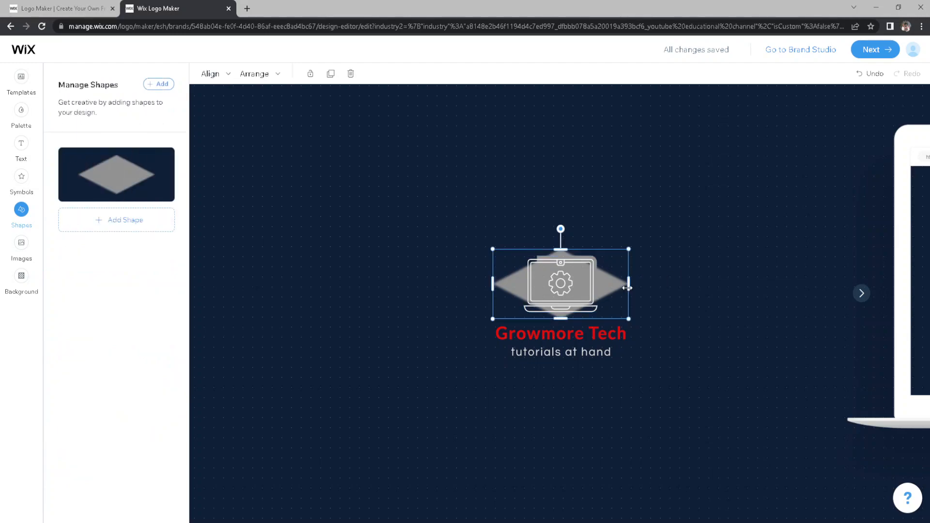
drag(623, 285, 613, 290)
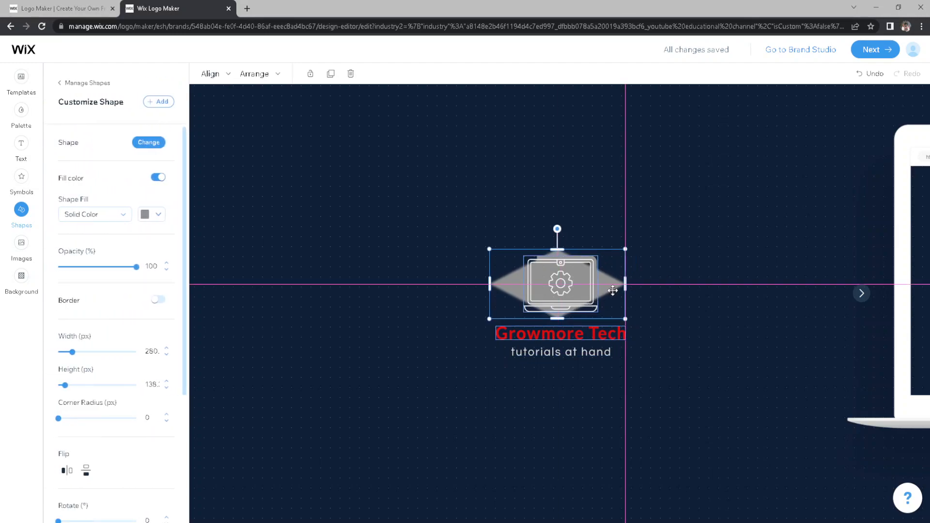
right_click(612, 291)
click(648, 378)
drag(612, 289, 580, 309)
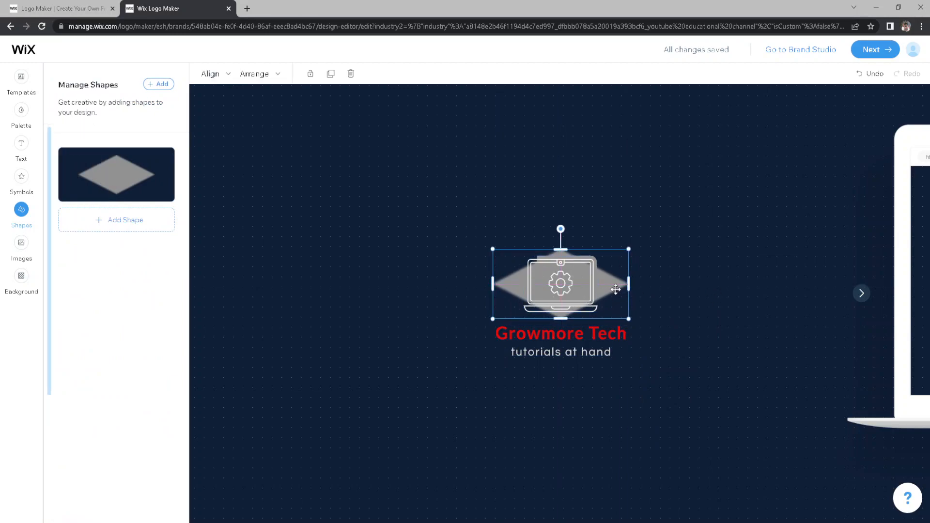
Change the laptop icon's grey fill to white #FFFFFF
click(580, 309)
click(148, 226)
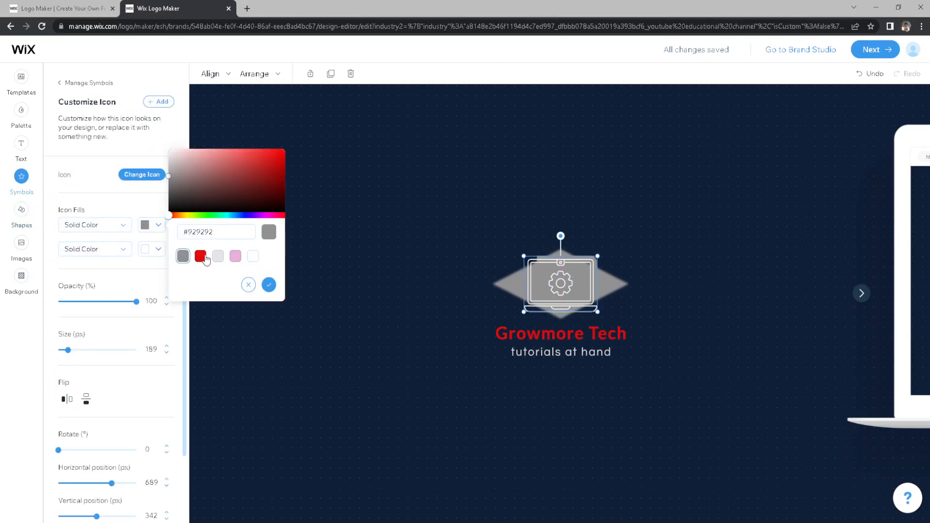
click(252, 256)
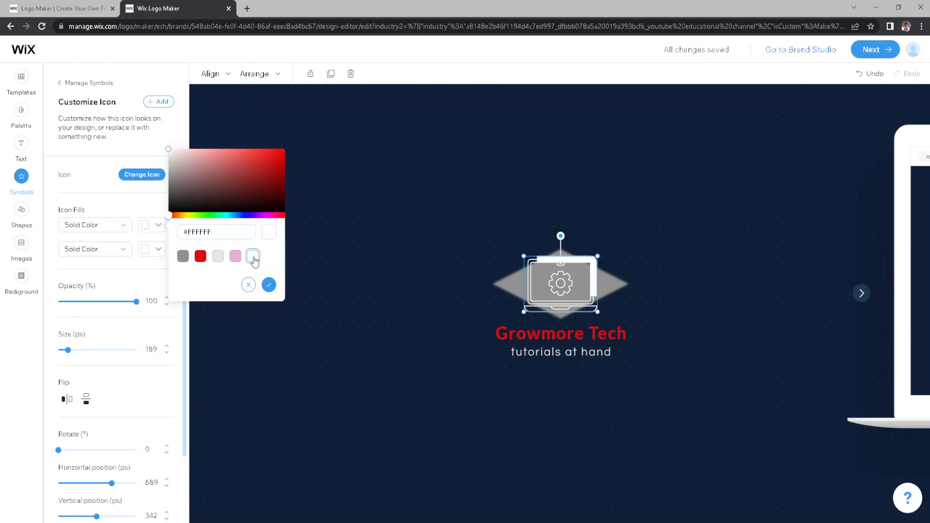
click(492, 205)
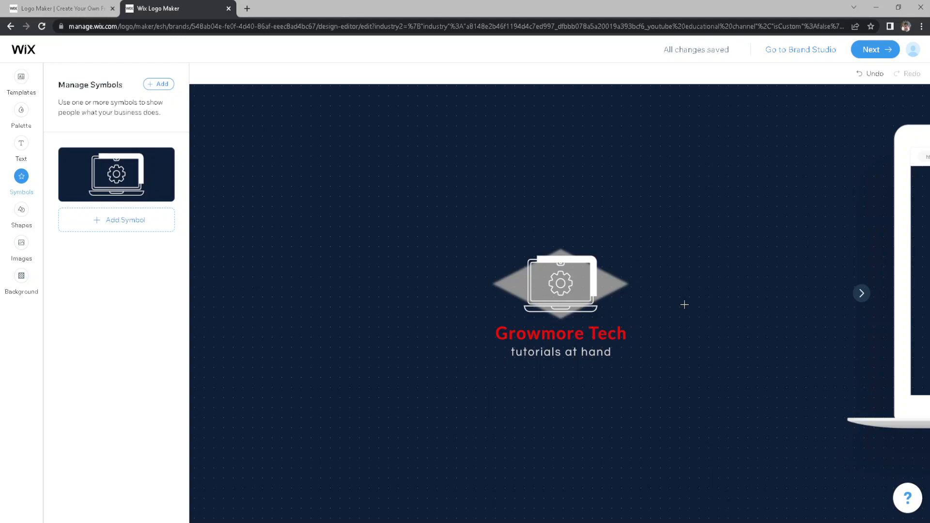
Set the logo's background color to black #000000
click(21, 243)
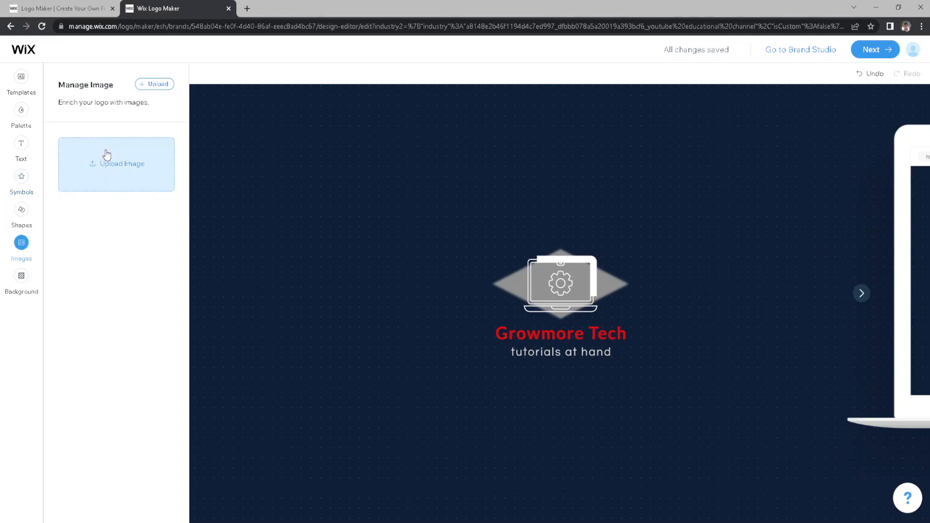
click(21, 276)
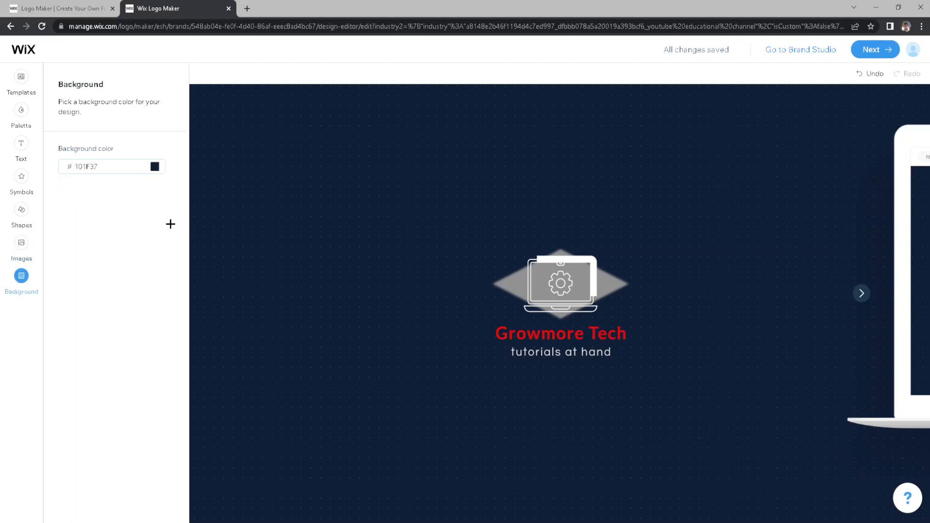
click(155, 166)
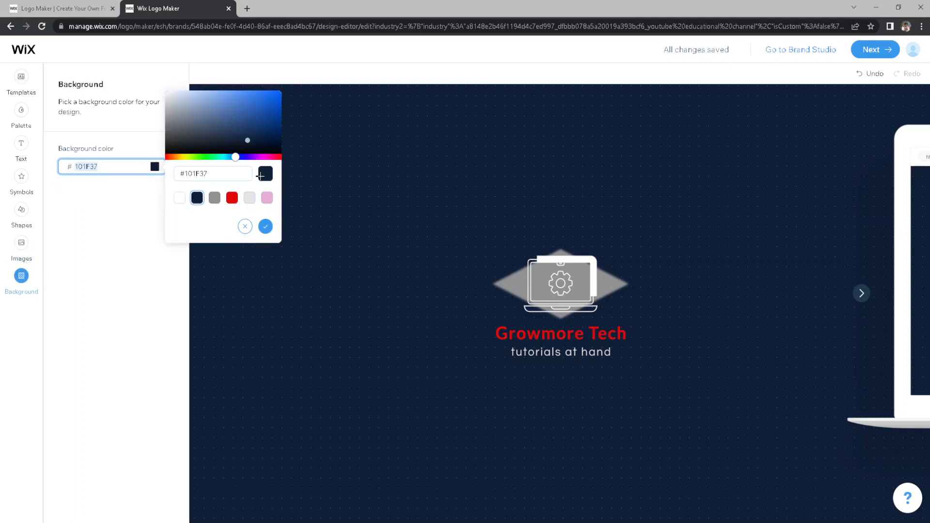
drag(247, 140, 291, 155)
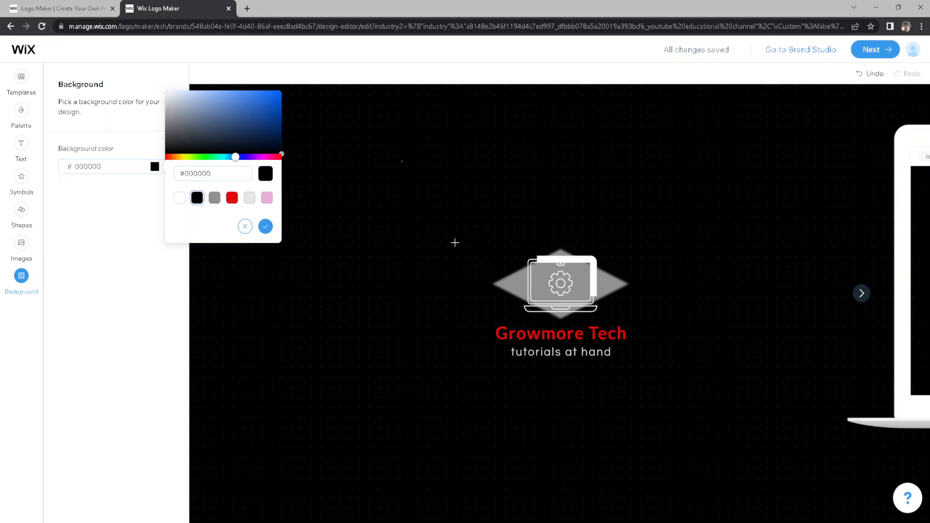
click(266, 226)
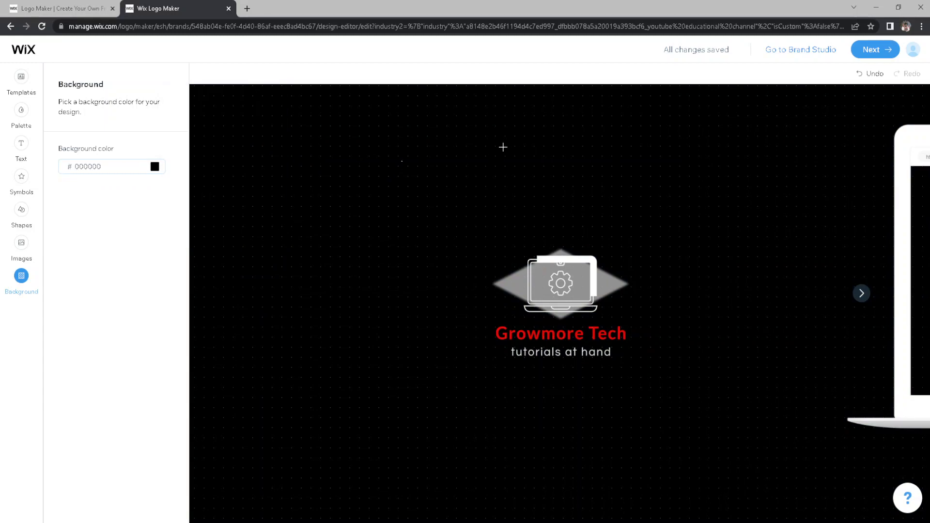